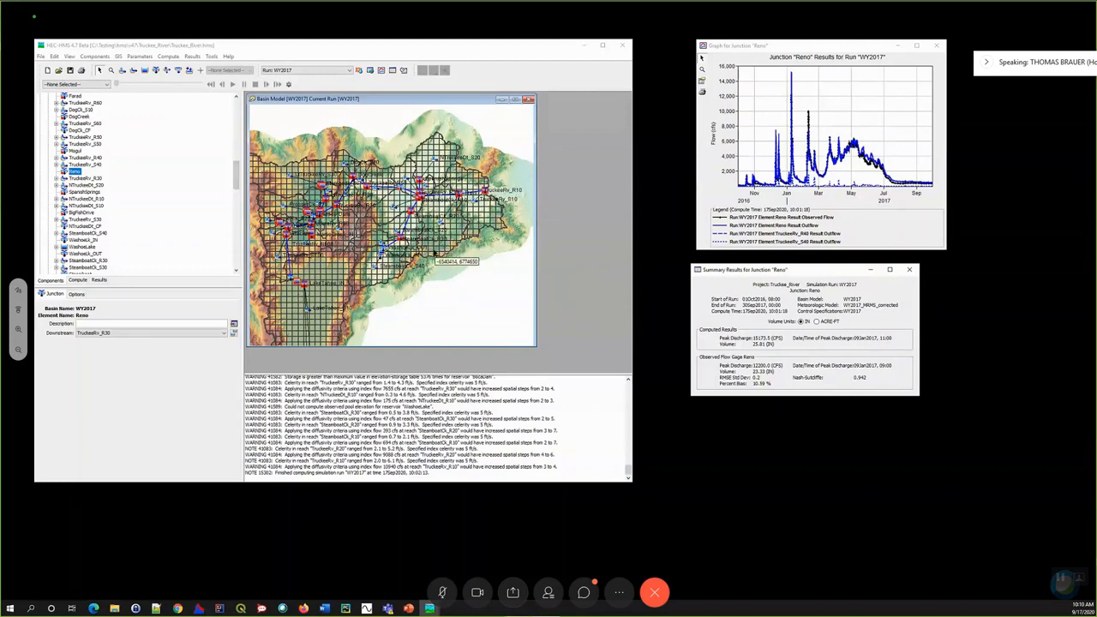
# - Generate a statistics report for simulation run WY2017 with the destination C:/Temp/statistics.html
pyautogui.click(212, 57)
pyautogui.moveTo(228, 105)
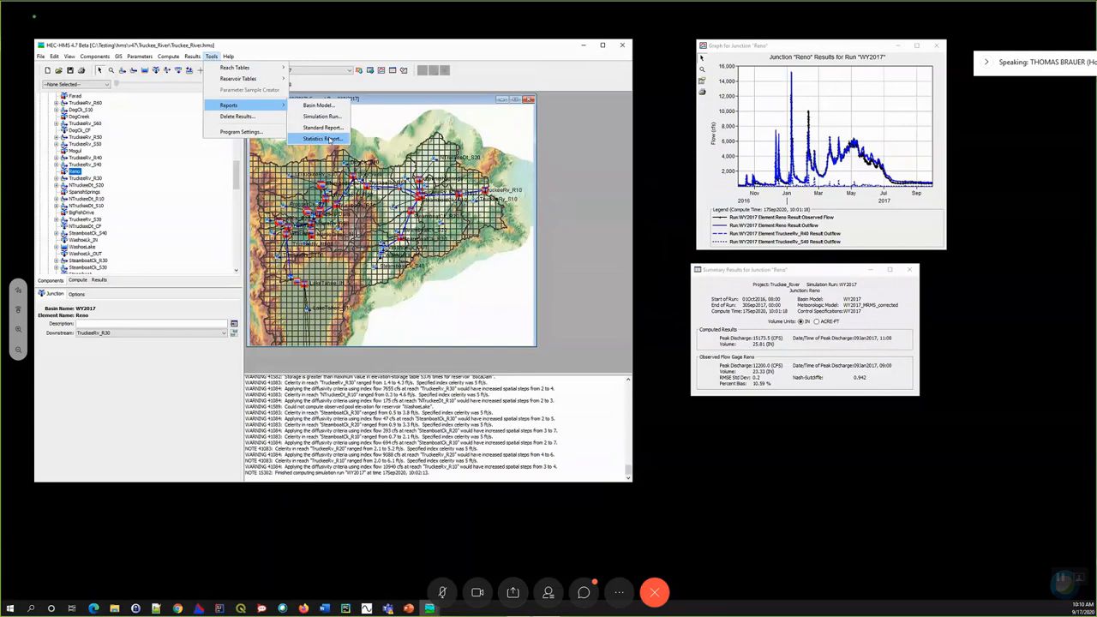
pyautogui.click(330, 139)
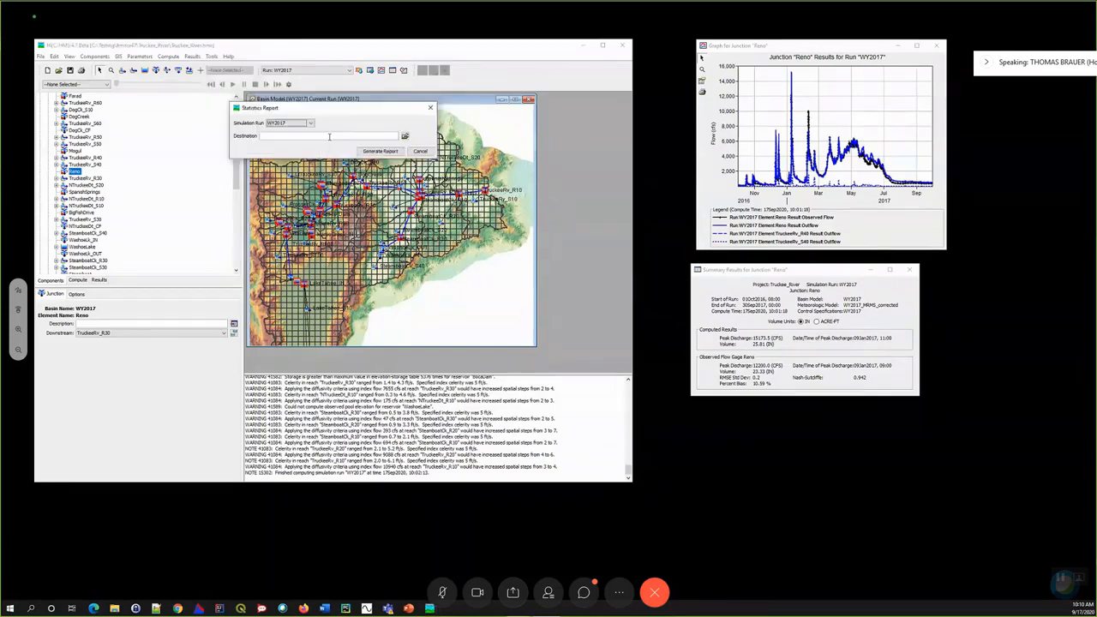
pyautogui.click(282, 138)
pyautogui.write('C:\\Temp\\statistic')
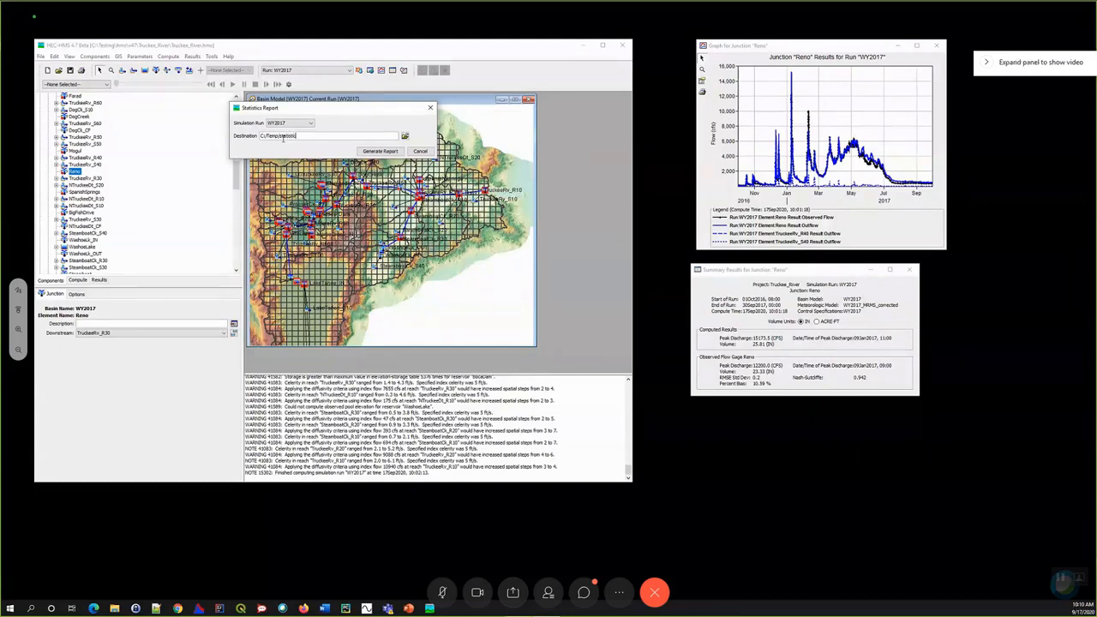
pyautogui.write('s.html')
pyautogui.click(378, 151)
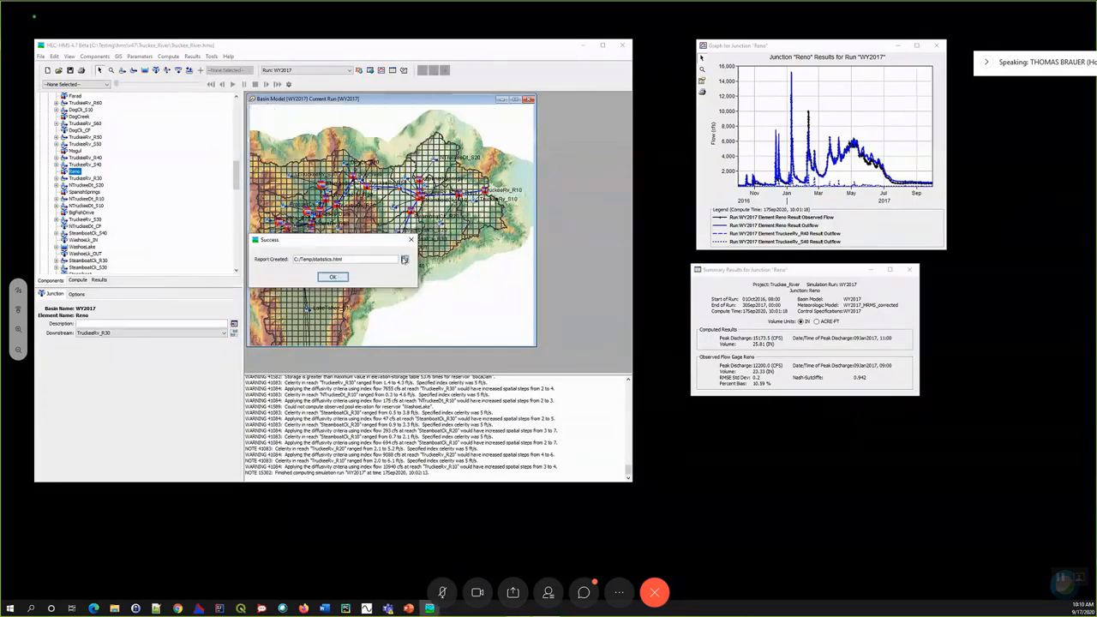
# - Switch to File Explorer, open C:/Temp/statistics.html in the browser and place the report window beside the model
pyautogui.click(116, 610)
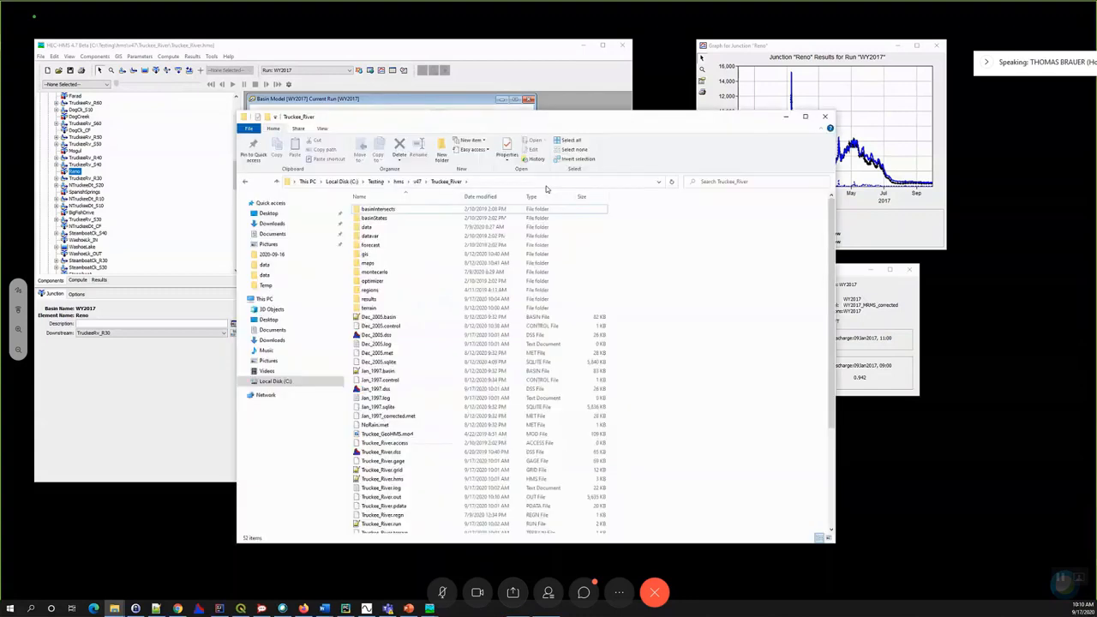
pyautogui.click(546, 186)
pyautogui.click(546, 186)
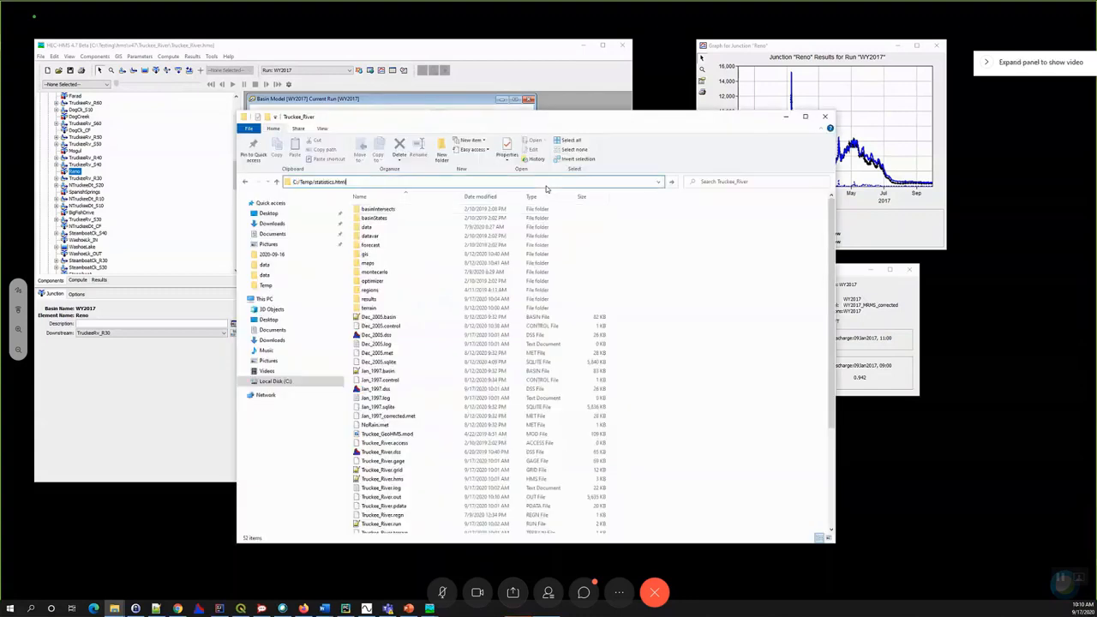
pyautogui.hotkey('alt', 'Tab')
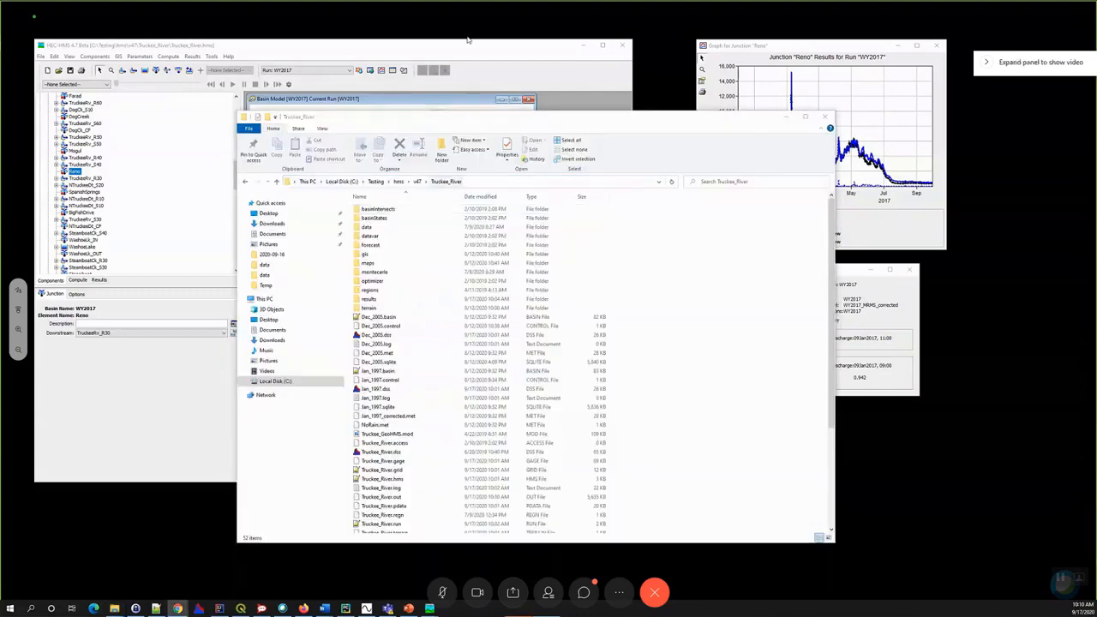
pyautogui.moveTo(689, 39); pyautogui.dragTo(766, 69)
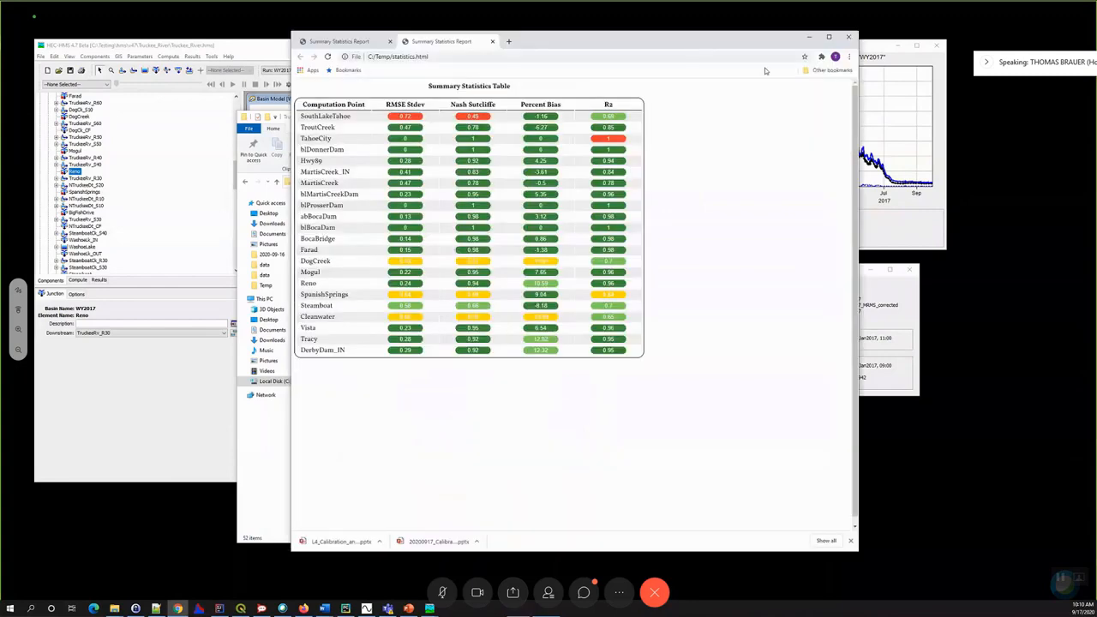
pyautogui.moveTo(366, 60); pyautogui.dragTo(571, 197)
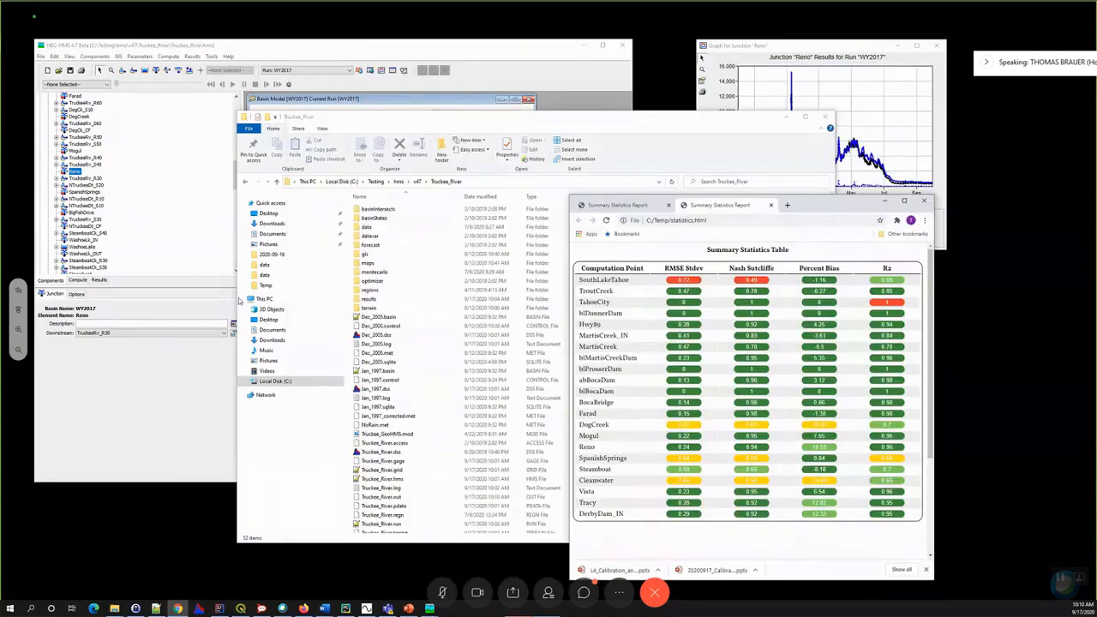
# - Compare the Summary Statistics Table with the Reno junction results, clearing the file window and report confirmation, and minimize the report
pyautogui.click(786, 116)
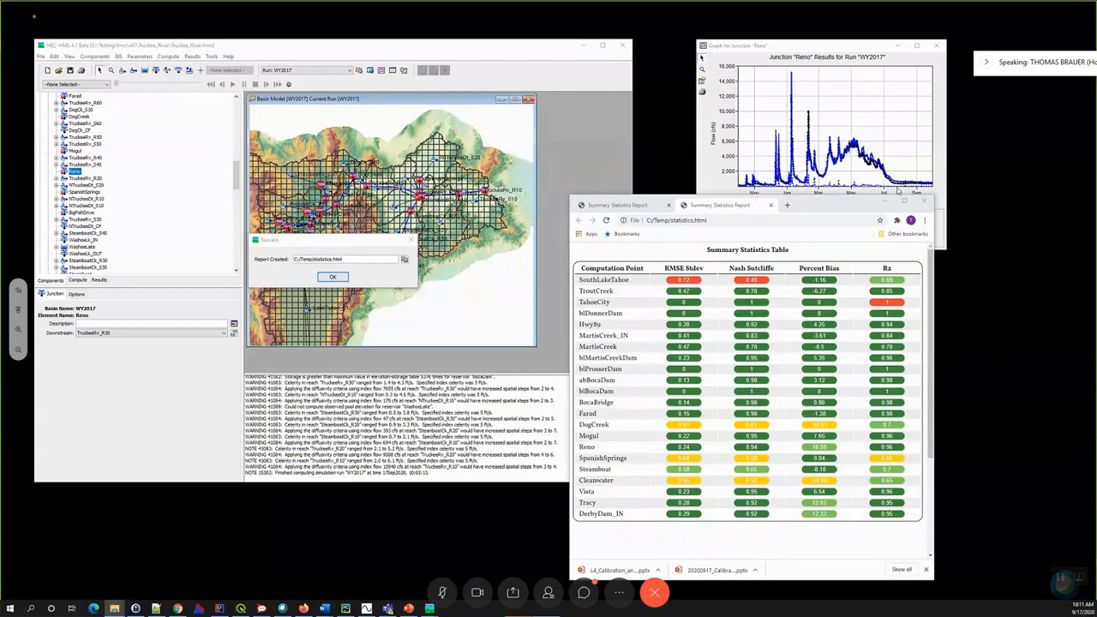
pyautogui.moveTo(818, 201); pyautogui.dragTo(899, 191)
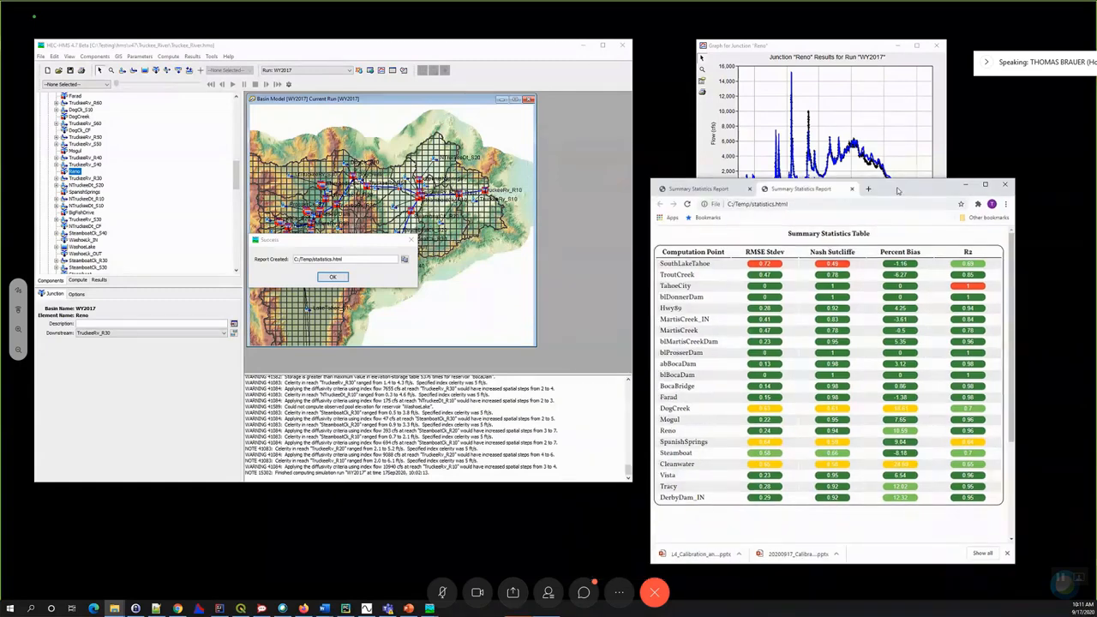
pyautogui.click(332, 276)
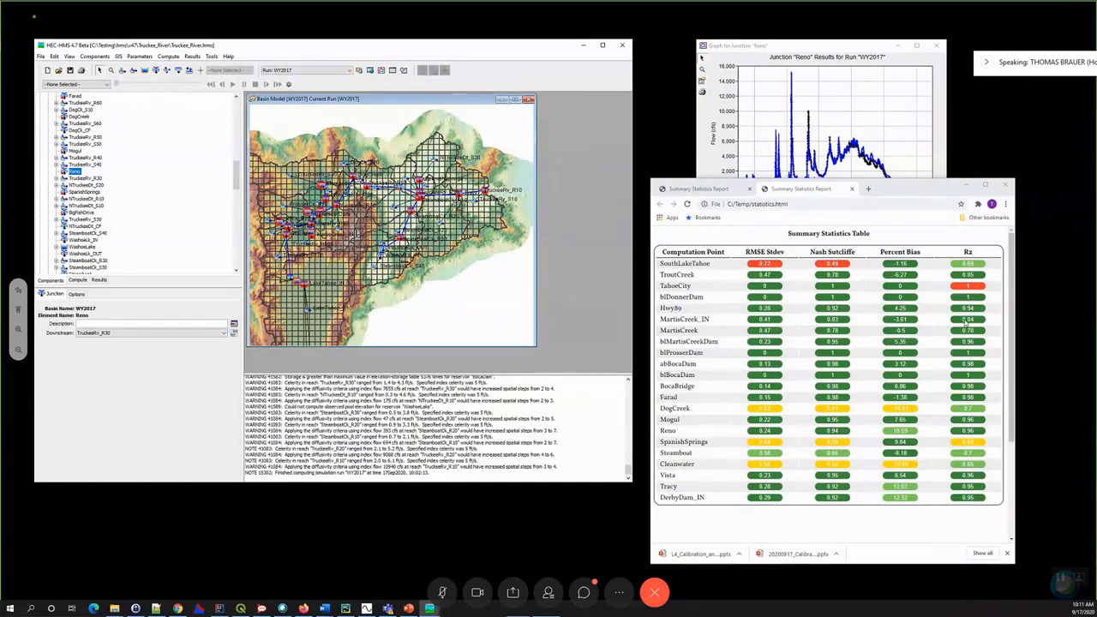
pyautogui.moveTo(917, 189); pyautogui.dragTo(477, 204)
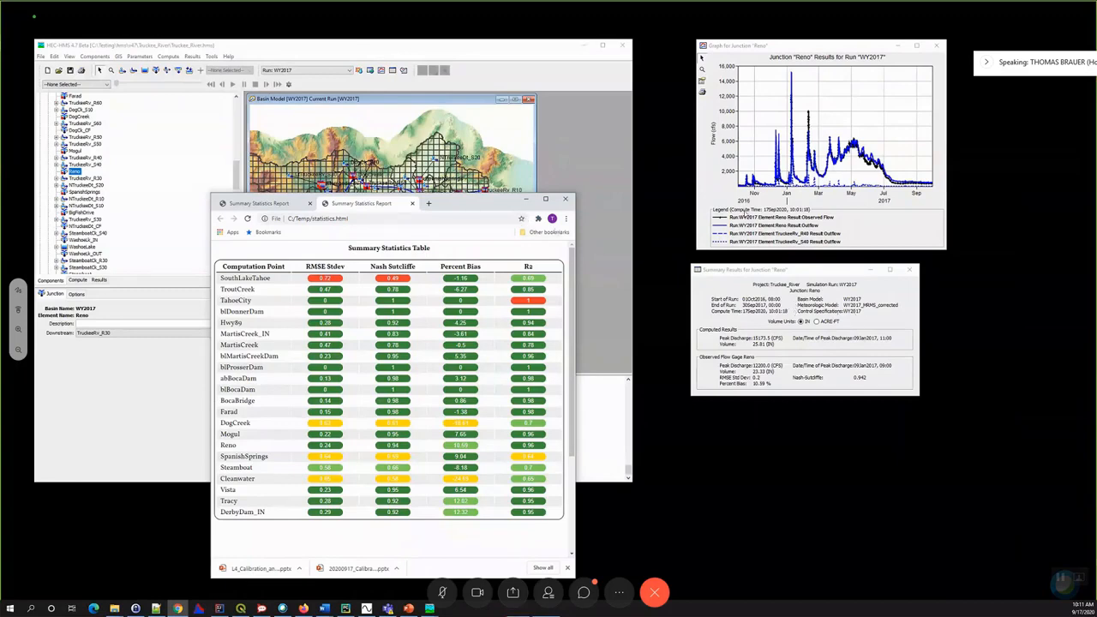
pyautogui.moveTo(465, 204); pyautogui.dragTo(745, 213)
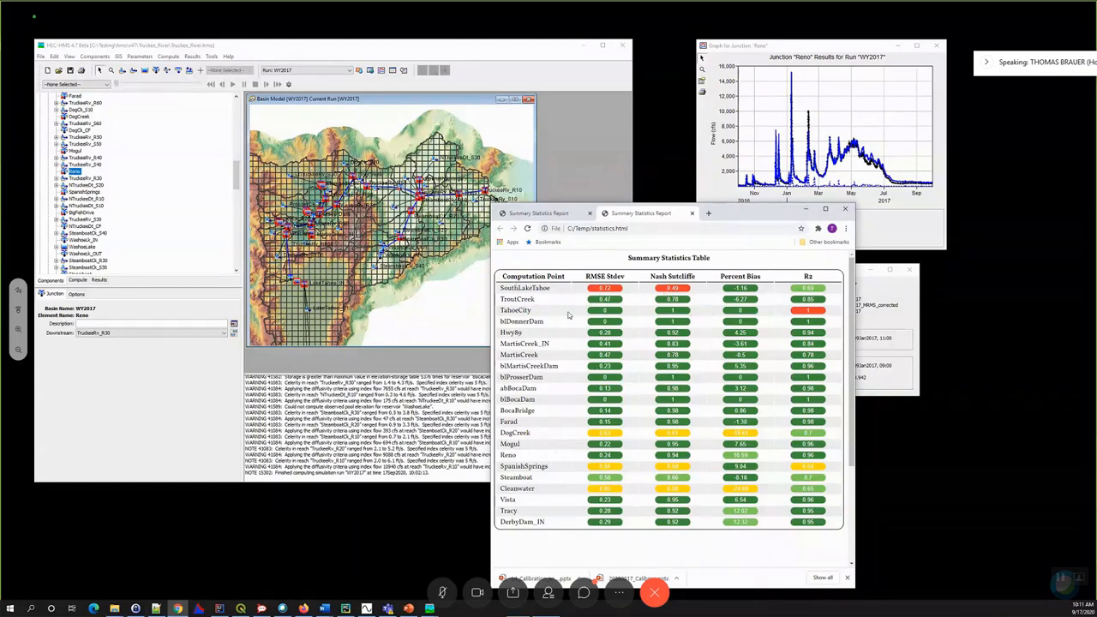
pyautogui.click(804, 210)
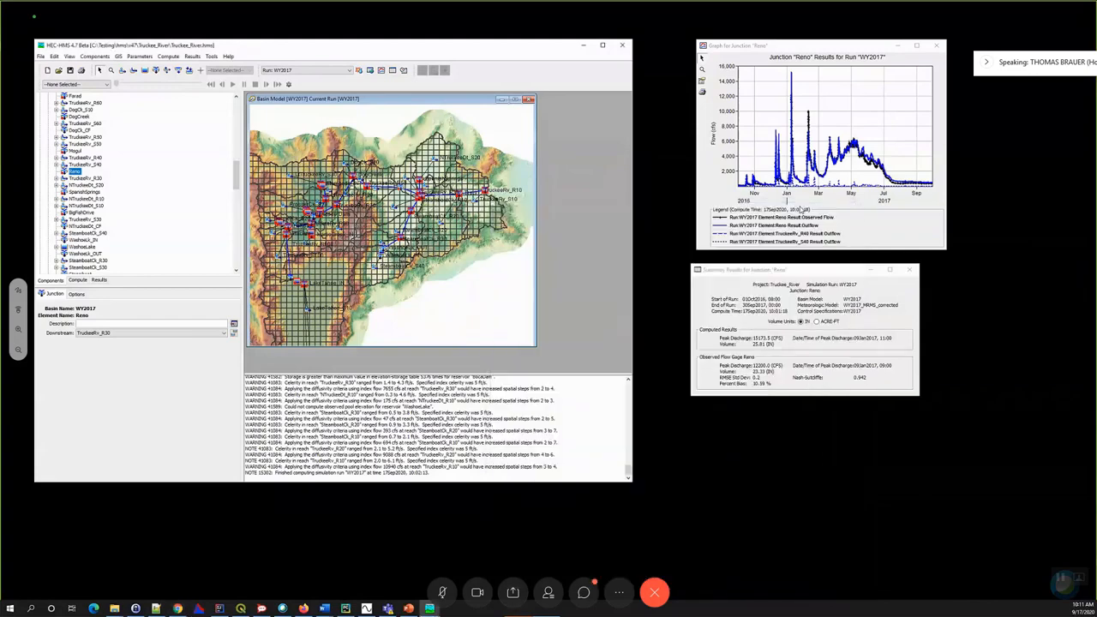
# - Switch to Continuous Calibration Aid and select 1 day as the analysis interval for the DerbyDam_IN flow comparison
pyautogui.click(369, 610)
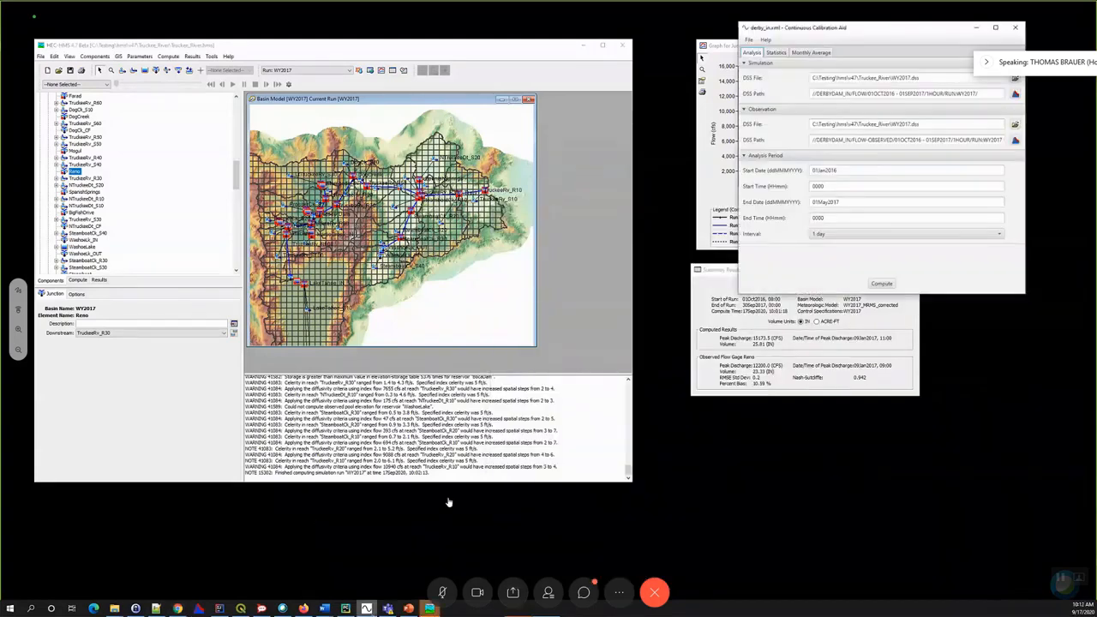
pyautogui.moveTo(878, 28); pyautogui.dragTo(504, 296)
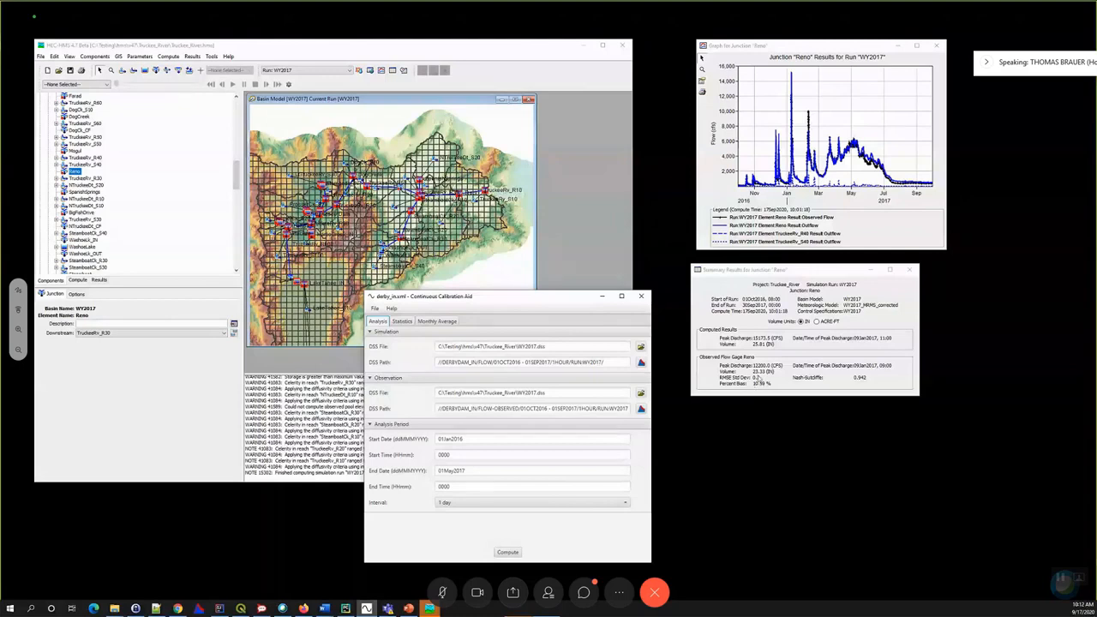
pyautogui.moveTo(569, 296); pyautogui.dragTo(775, 245)
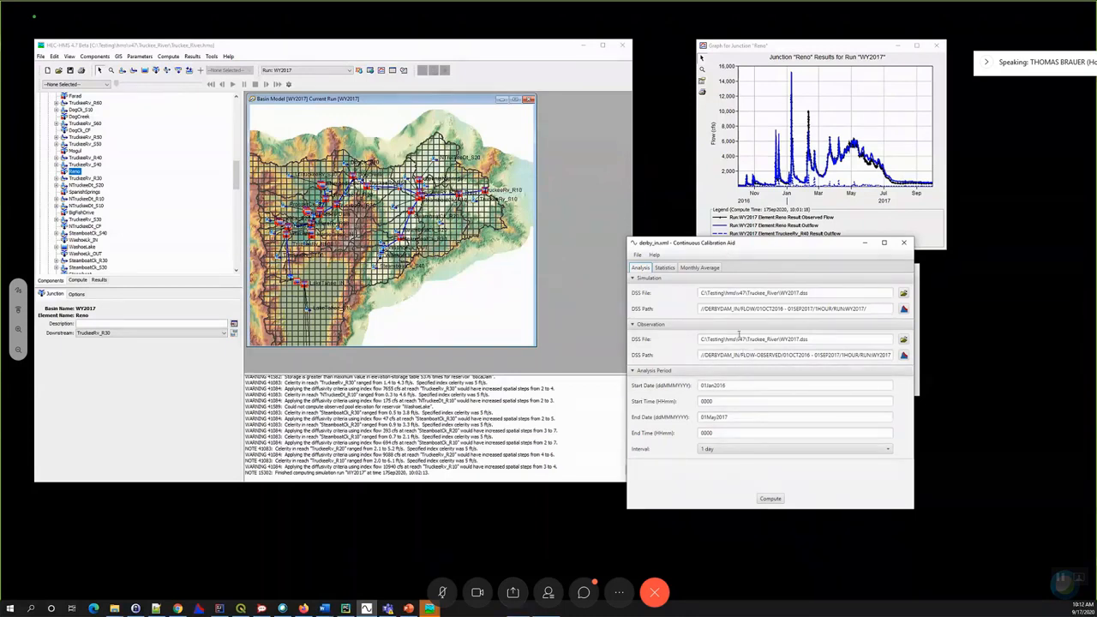
pyautogui.click(735, 451)
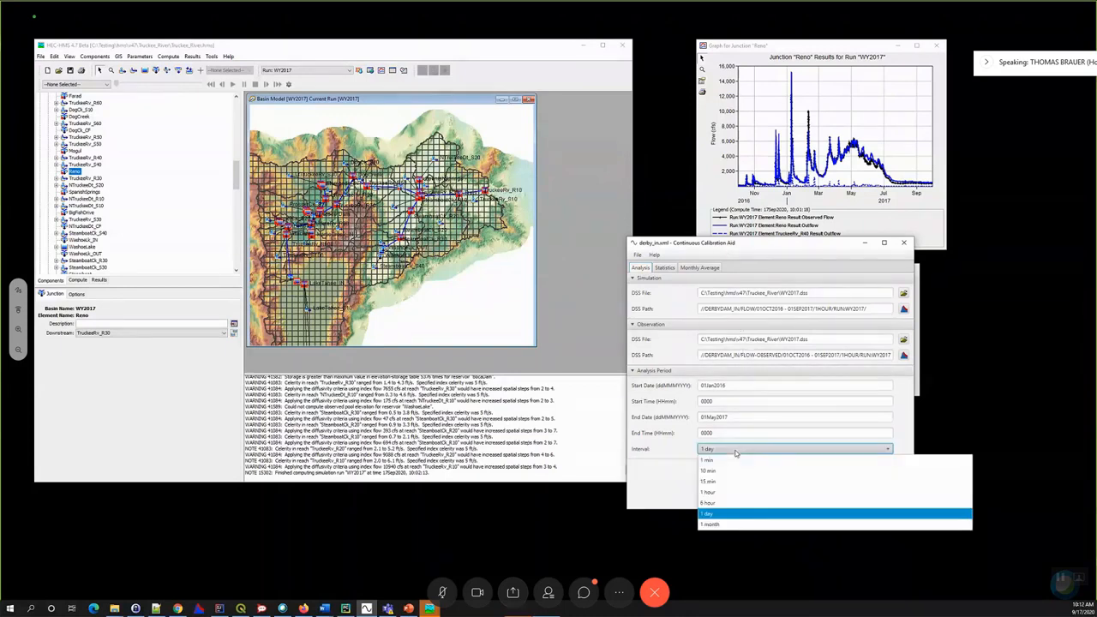
pyautogui.click(735, 515)
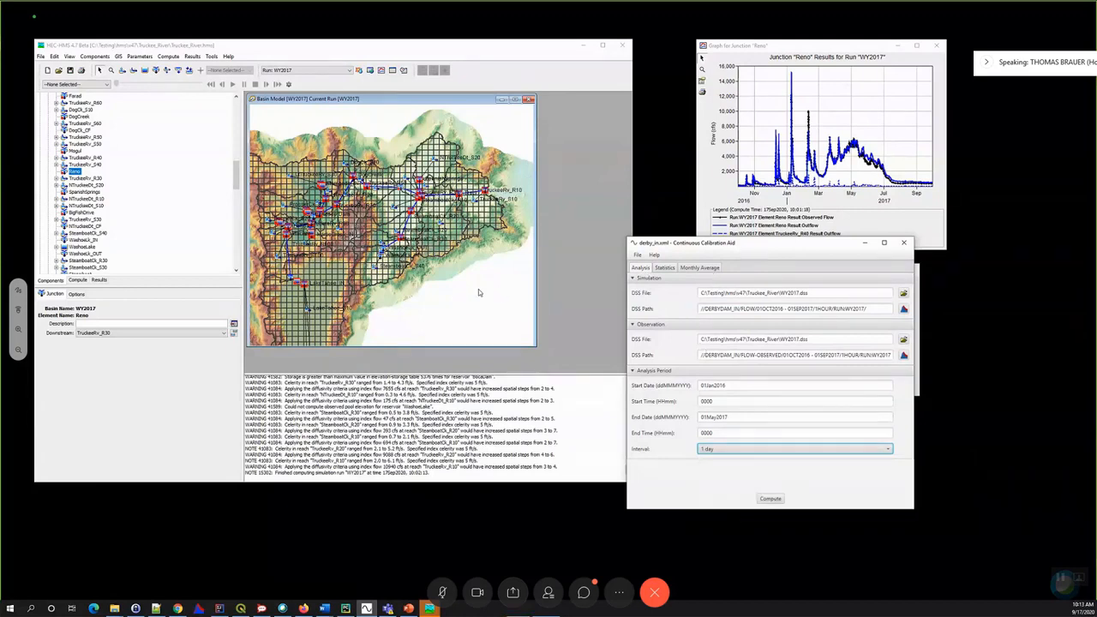
# - Compute the DerbyDam_IN calibration analysis and review its statistics and monthly average flow plot, then minimize the main model window
pyautogui.moveTo(752, 242); pyautogui.dragTo(494, 286)
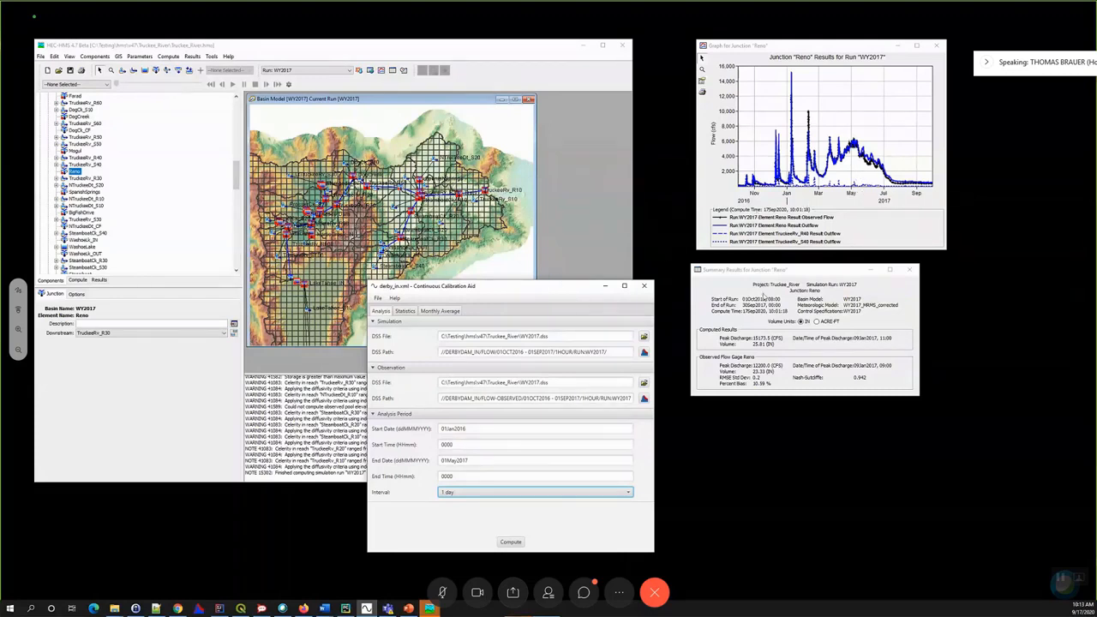
pyautogui.moveTo(545, 286); pyautogui.dragTo(806, 204)
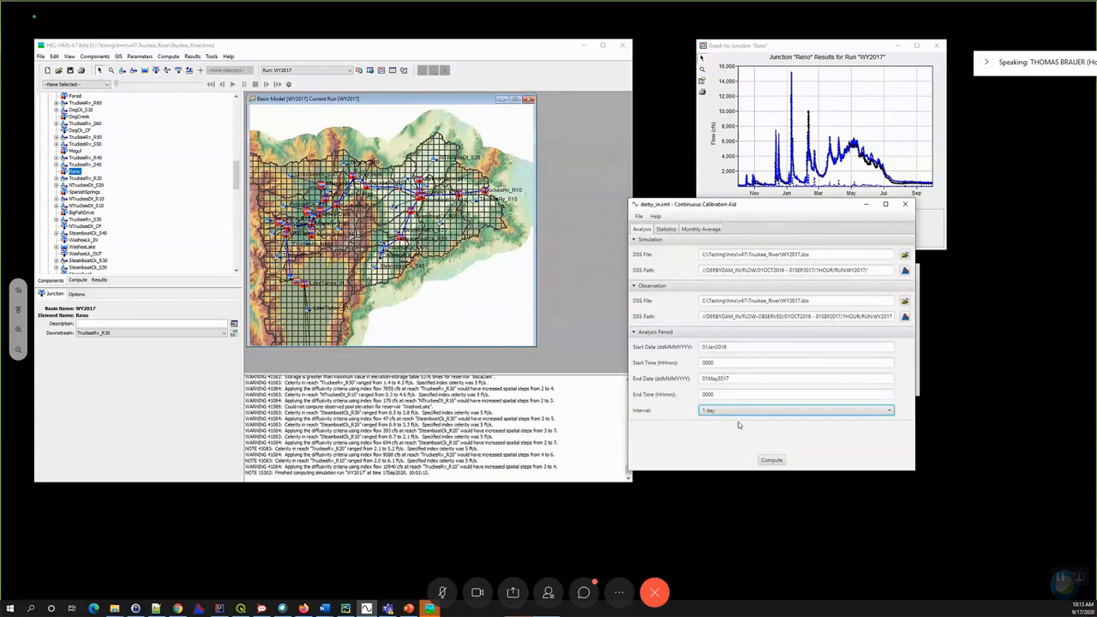
pyautogui.click(770, 458)
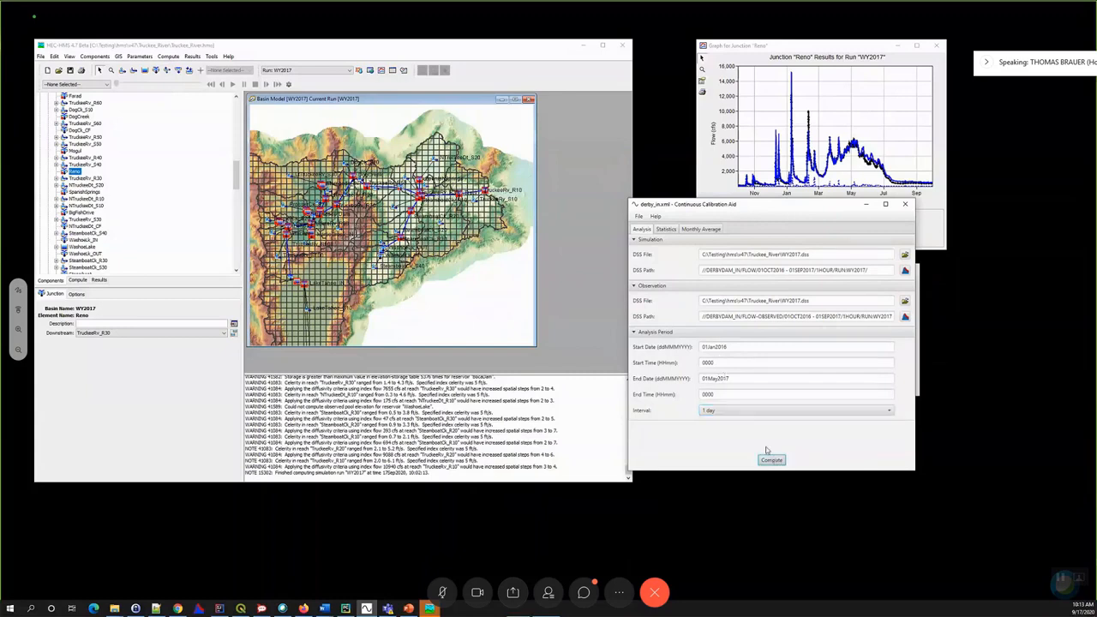
pyautogui.click(667, 230)
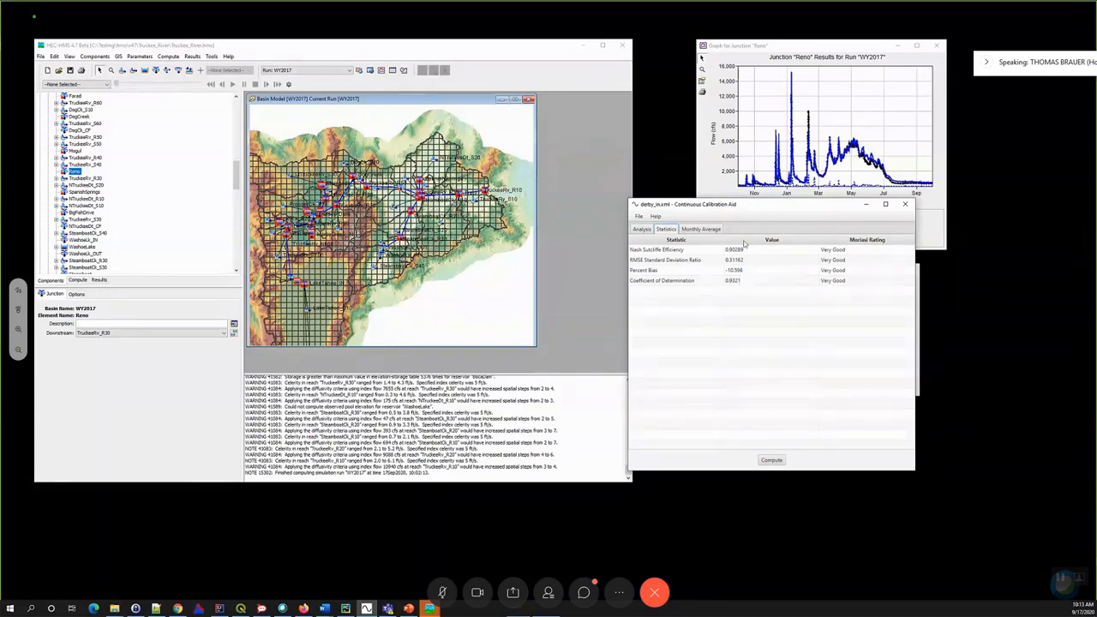
pyautogui.click(712, 229)
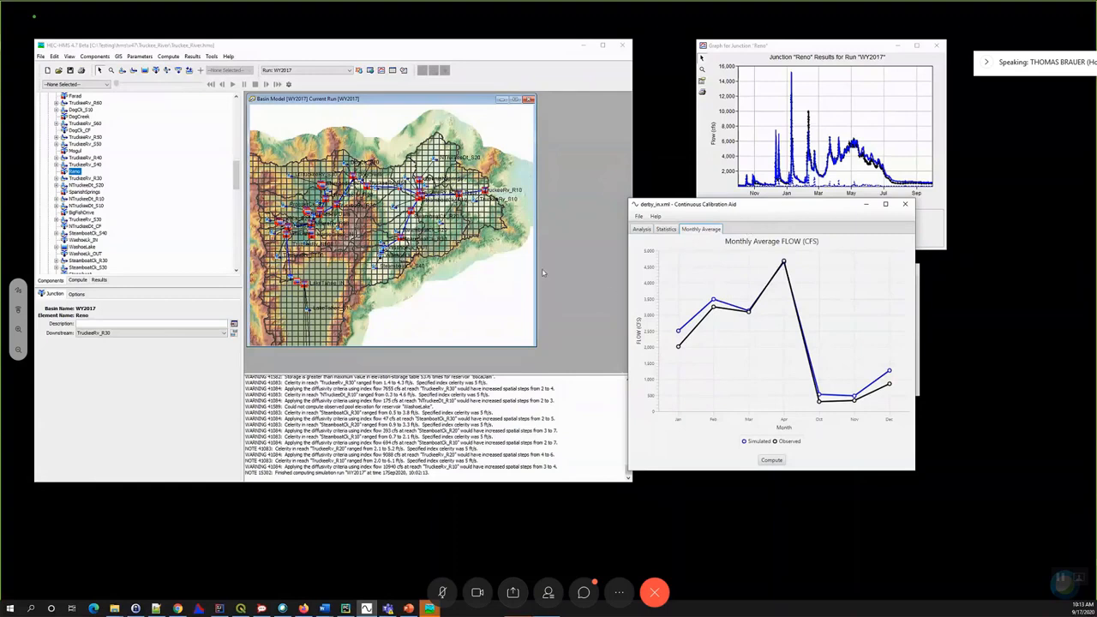
pyautogui.moveTo(783, 208); pyautogui.dragTo(543, 273)
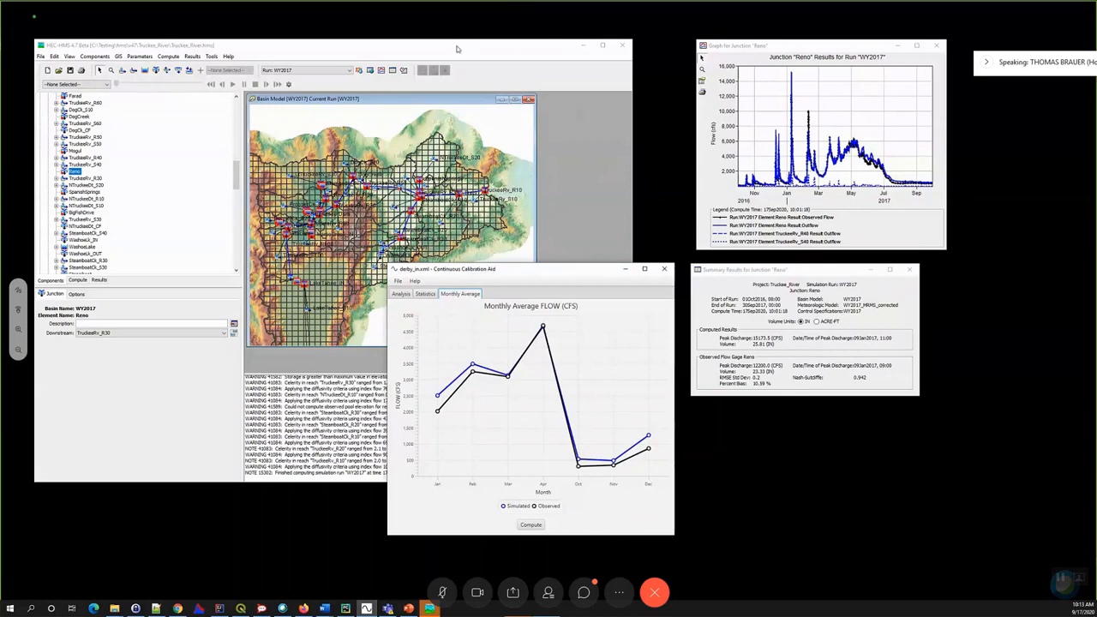
pyautogui.click(583, 45)
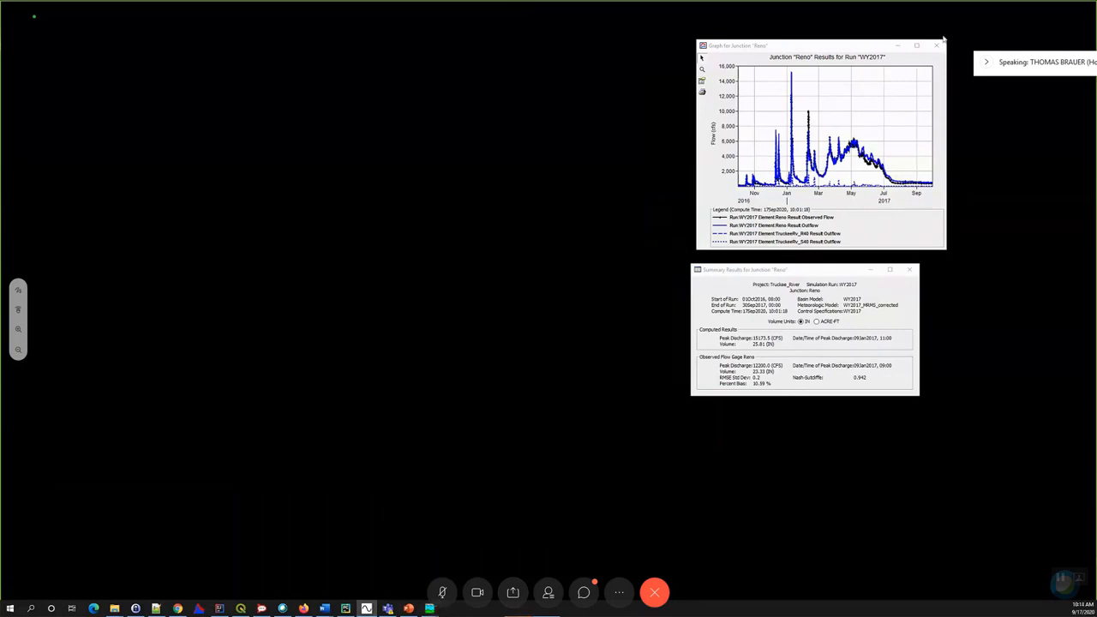
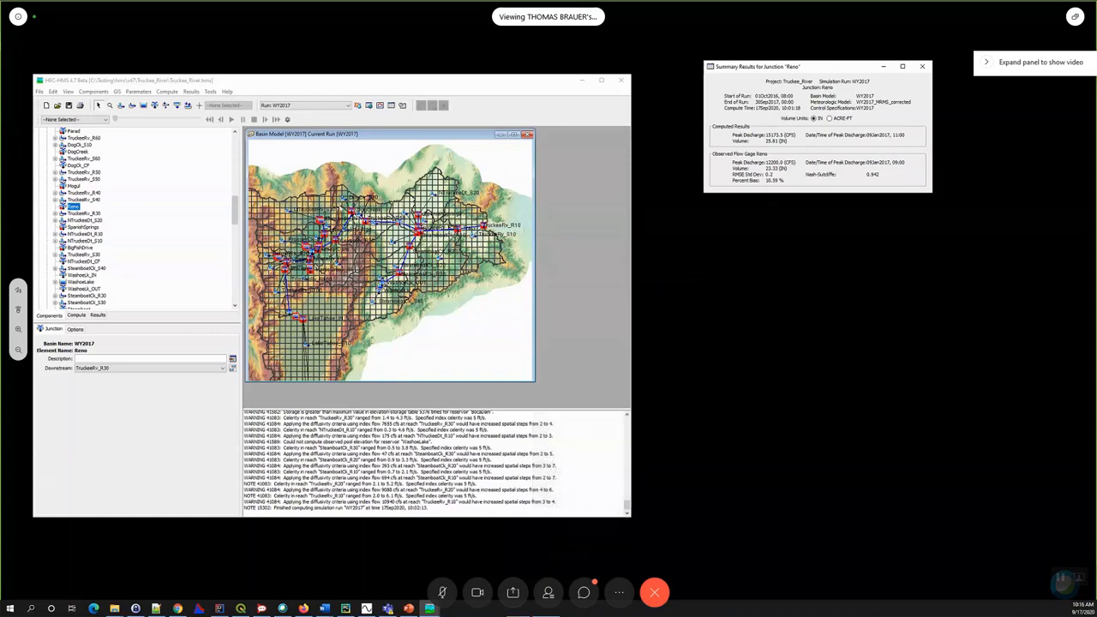
pyautogui.click(922, 67)
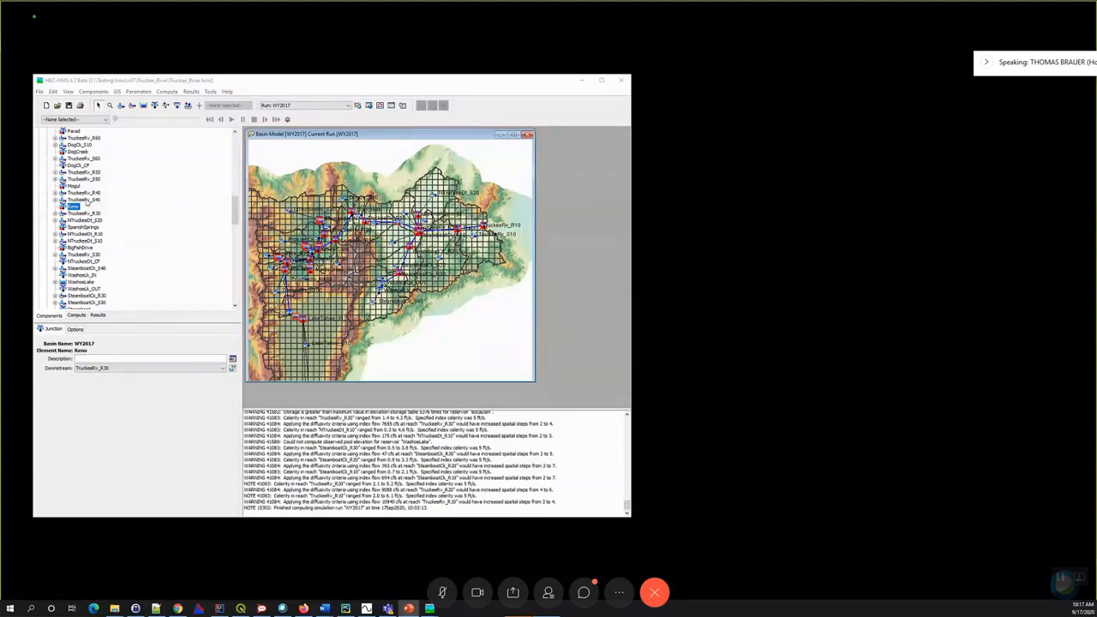
pyautogui.click(86, 201)
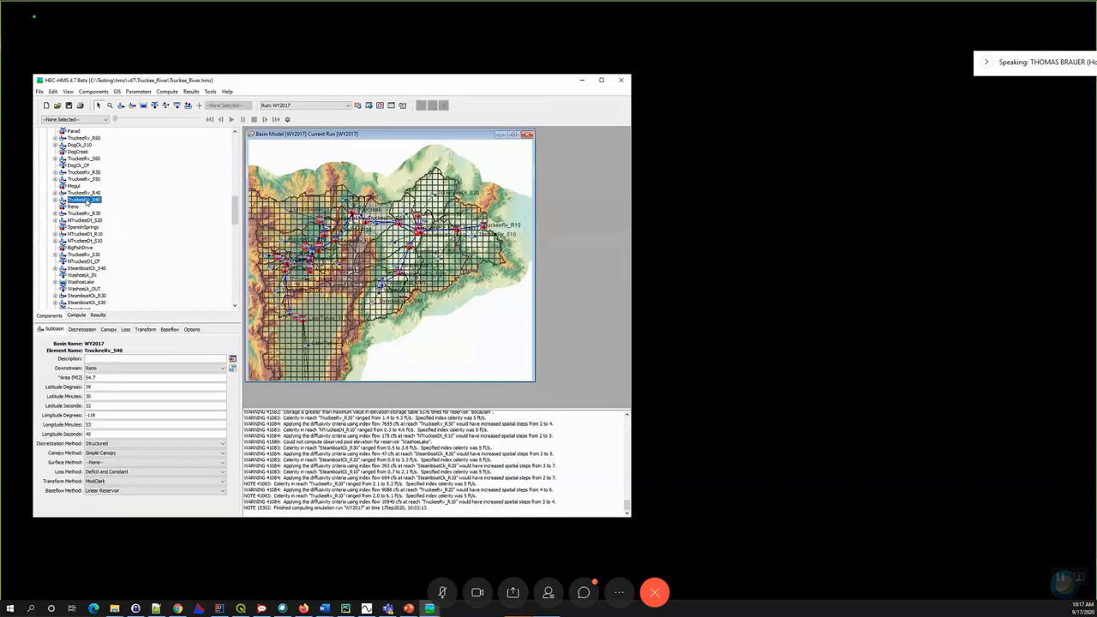
pyautogui.click(138, 91)
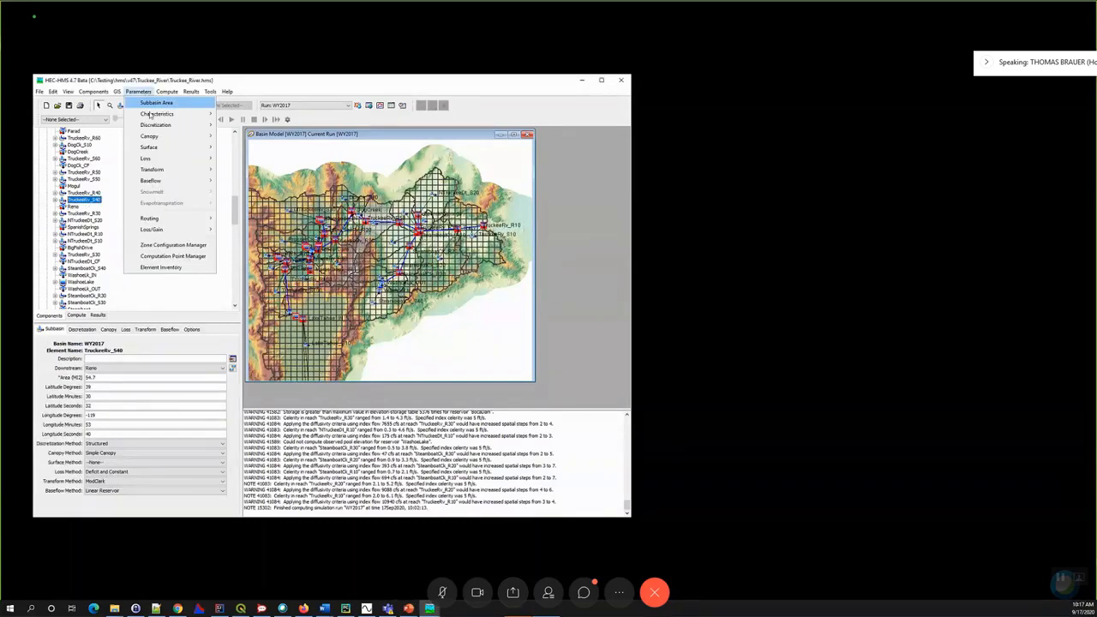
pyautogui.moveTo(152, 170)
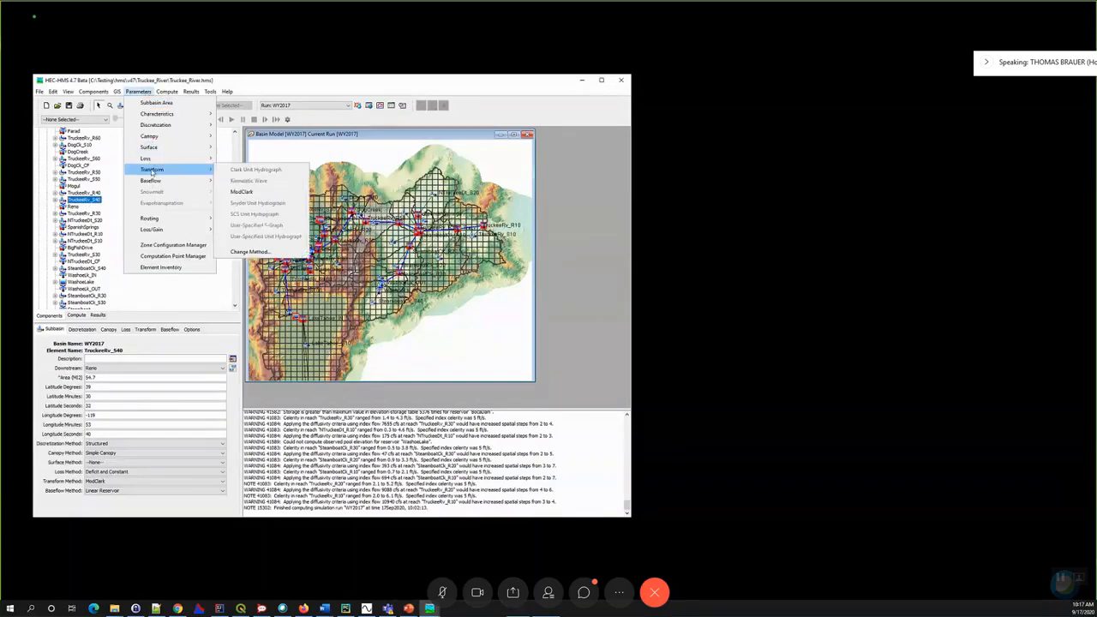
pyautogui.click(243, 192)
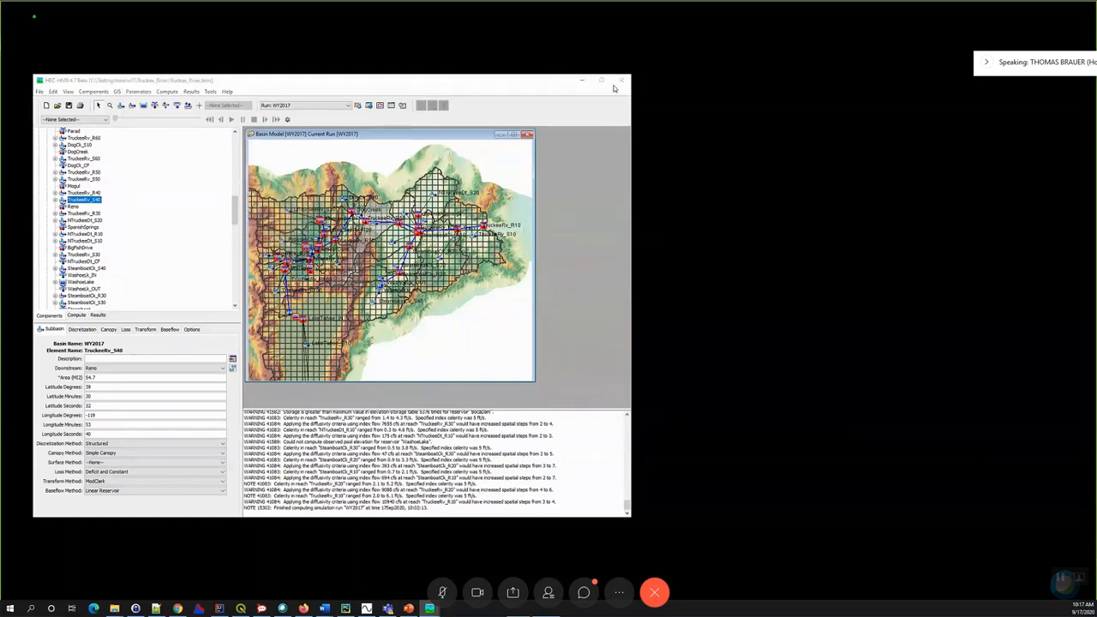
pyautogui.click(528, 330)
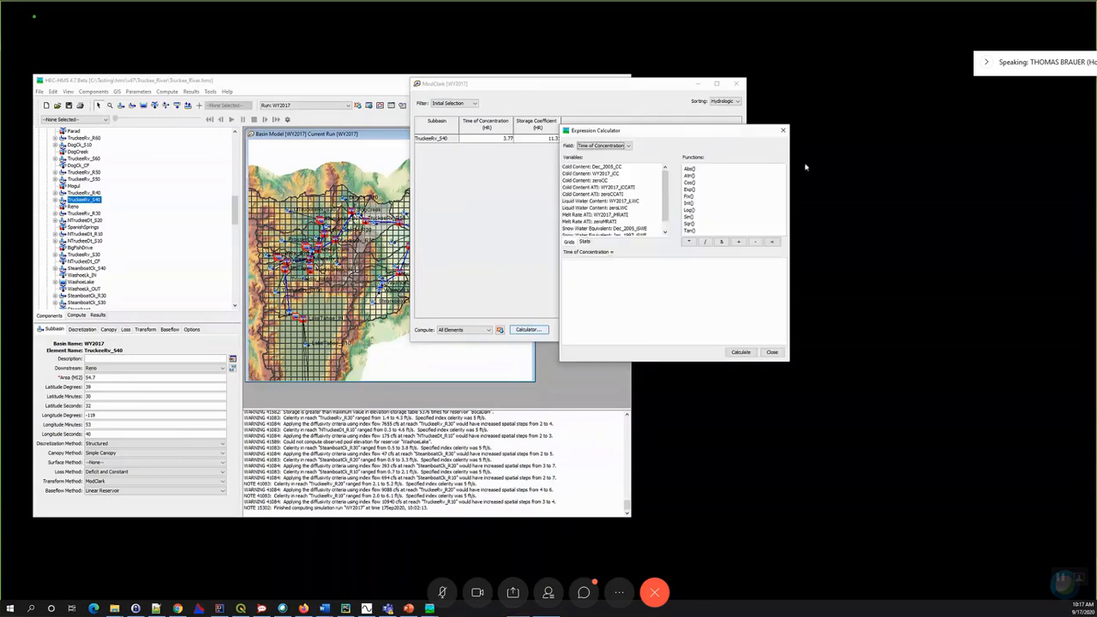
pyautogui.moveTo(753, 134); pyautogui.dragTo(961, 113)
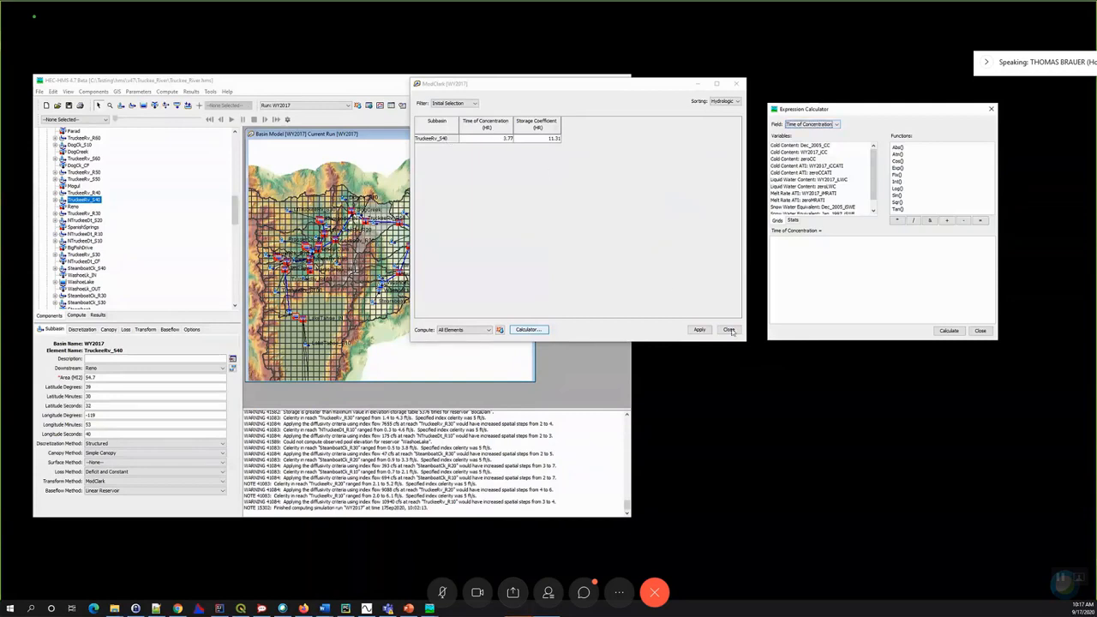
pyautogui.click(991, 109)
pyautogui.click(736, 83)
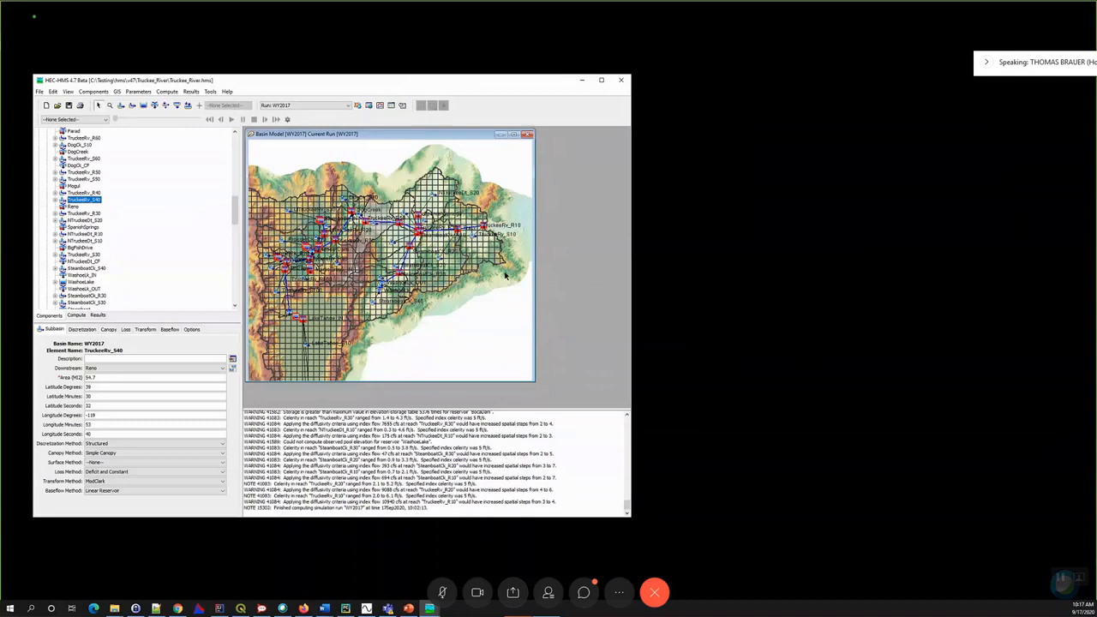
# - Clear the element selection, open the ModClark transform parameters for all WY2017 subbasins and look through the table
pyautogui.click(445, 343)
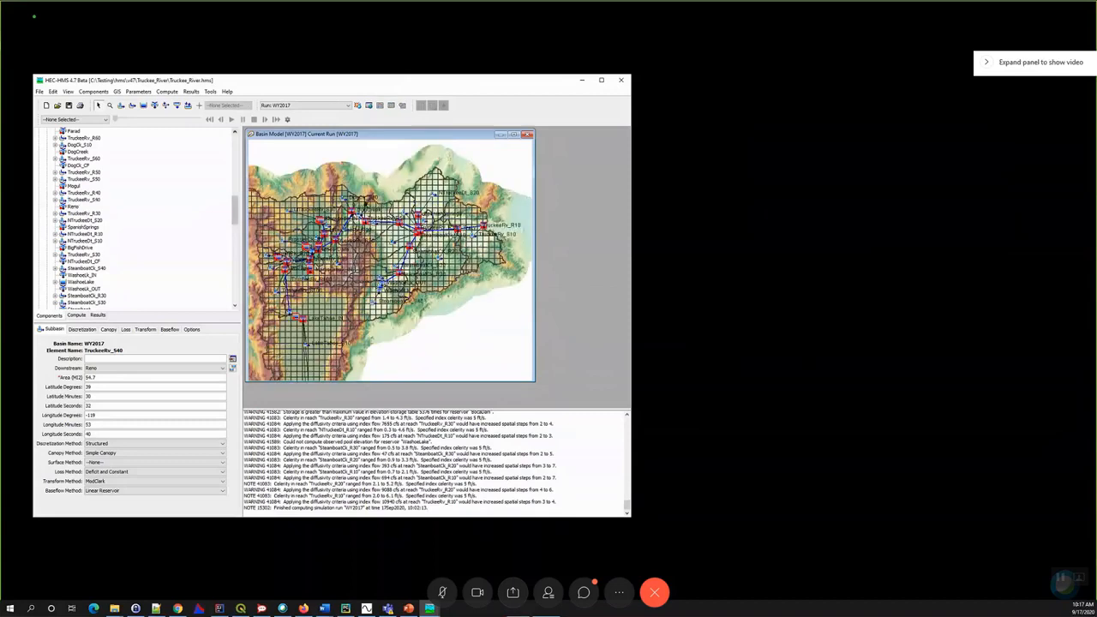
pyautogui.click(138, 91)
pyautogui.moveTo(151, 169)
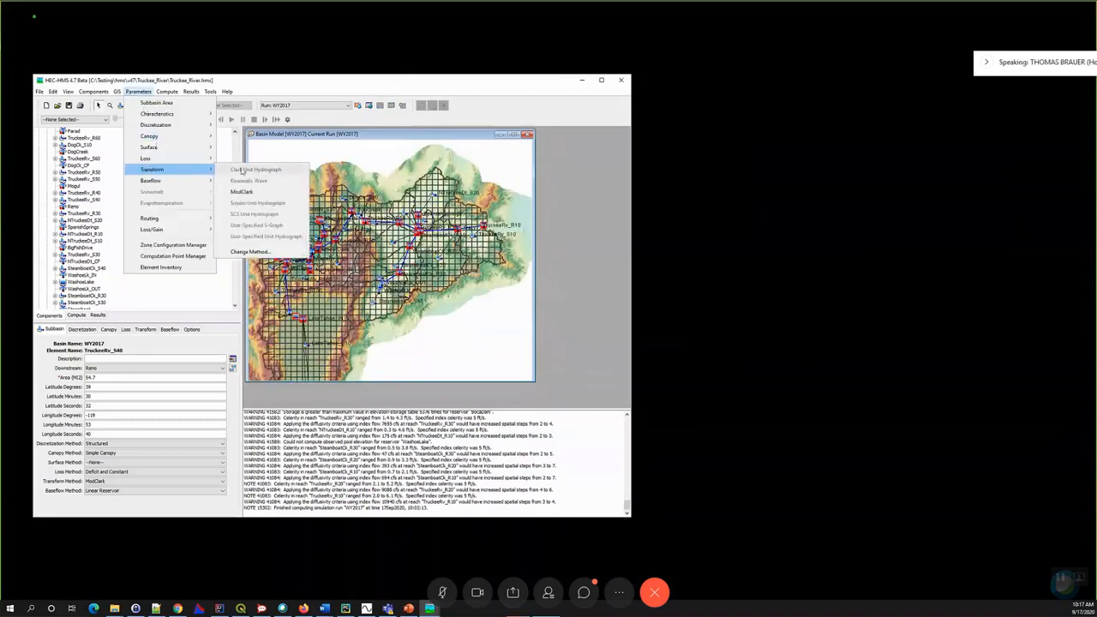
pyautogui.click(243, 192)
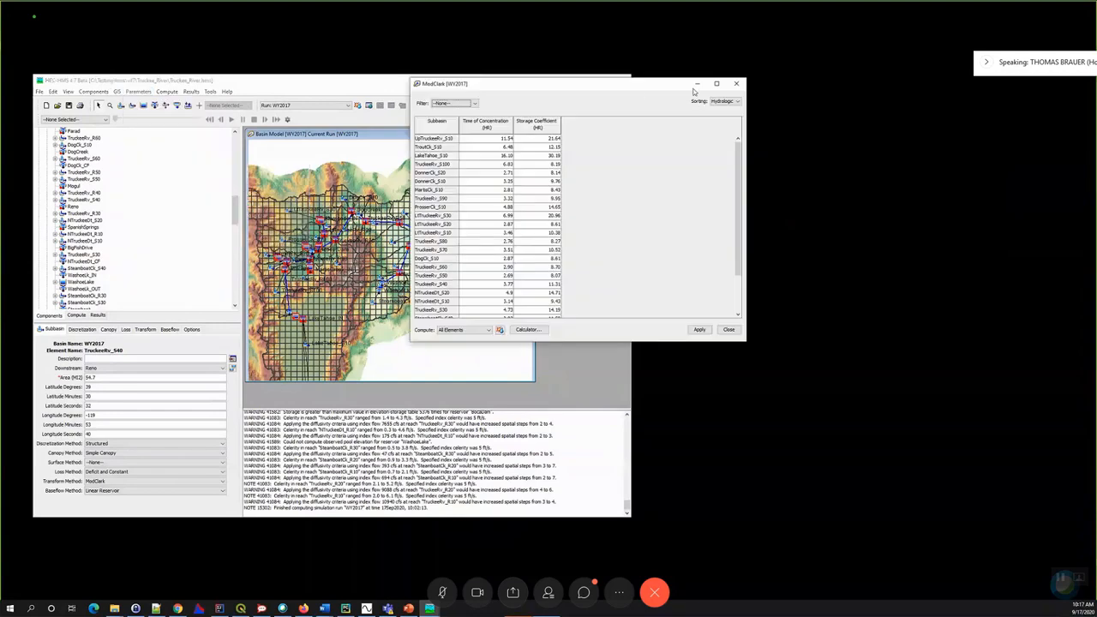
pyautogui.moveTo(642, 84); pyautogui.dragTo(717, 84)
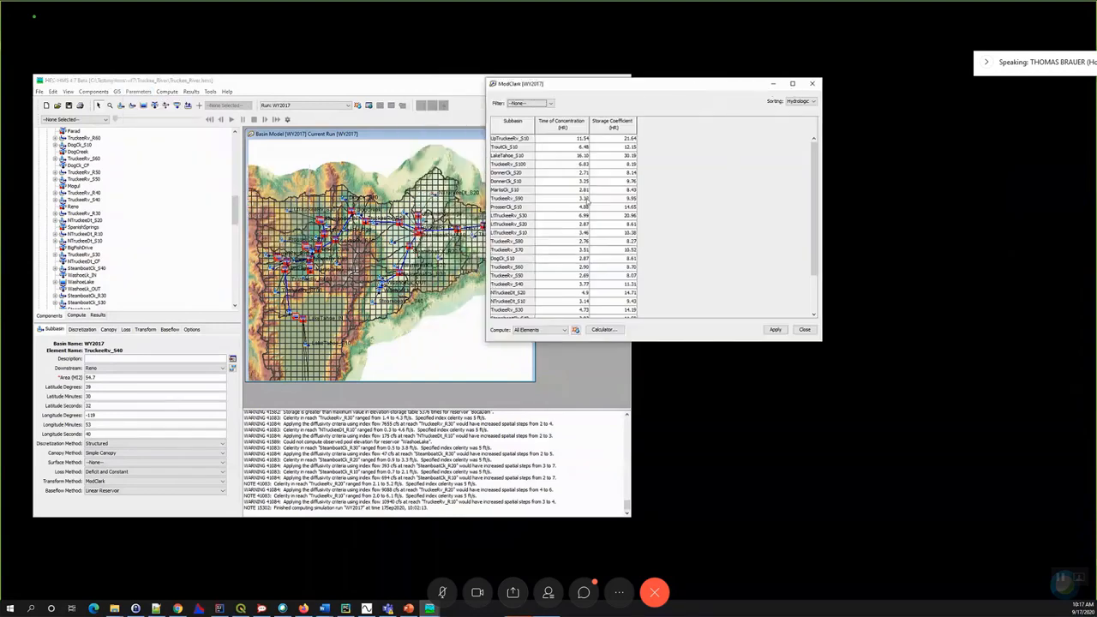
pyautogui.scroll(-3, 586, 200)
pyautogui.scroll(3, 609, 292)
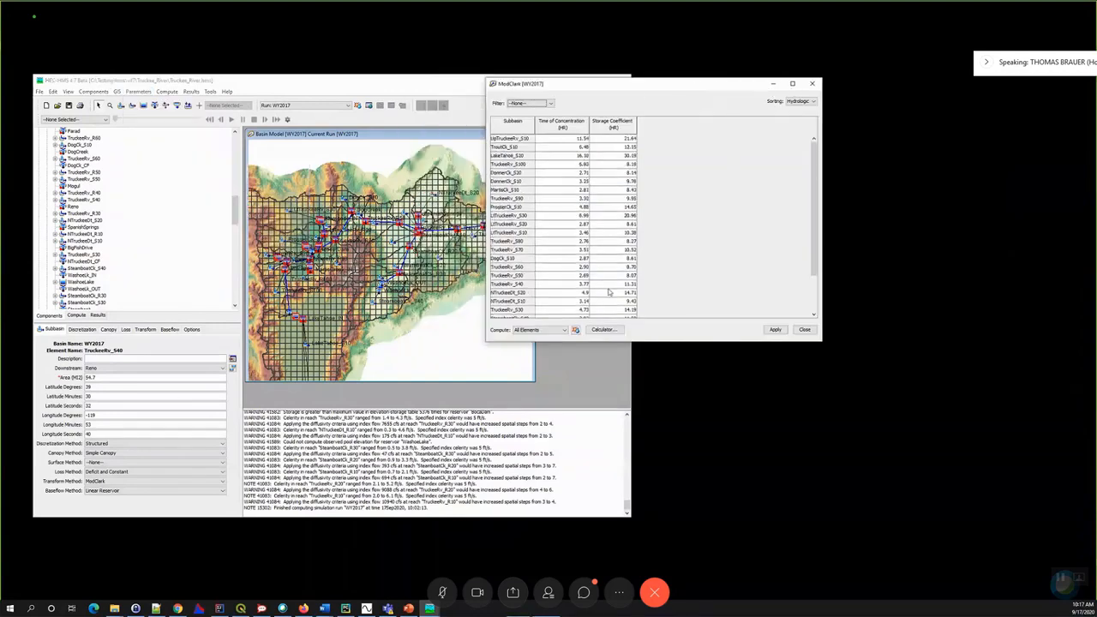
# - Calculate the Time of Concentration for all subbasins with the expression 0.25 * [Longest Flowpath Length]
pyautogui.click(602, 329)
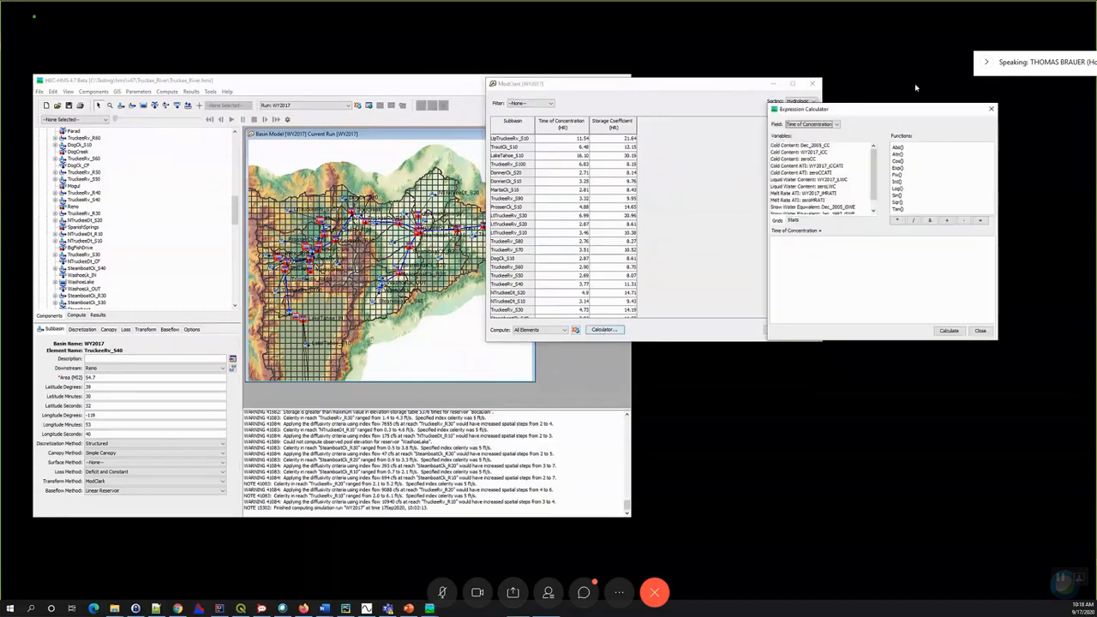
pyautogui.moveTo(866, 108); pyautogui.dragTo(884, 80)
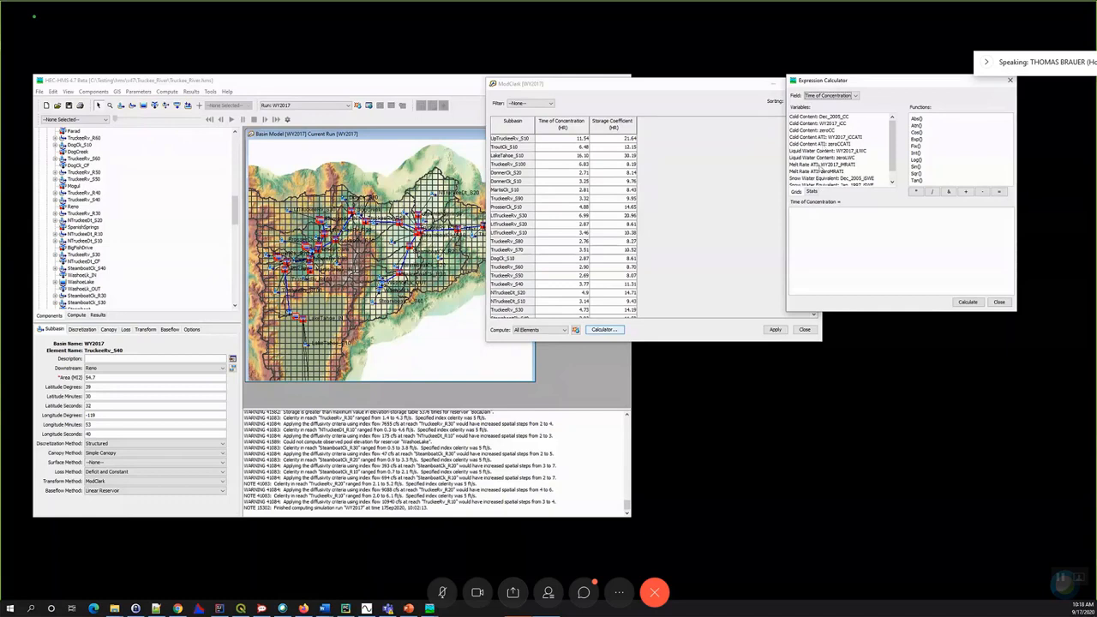
pyautogui.click(812, 191)
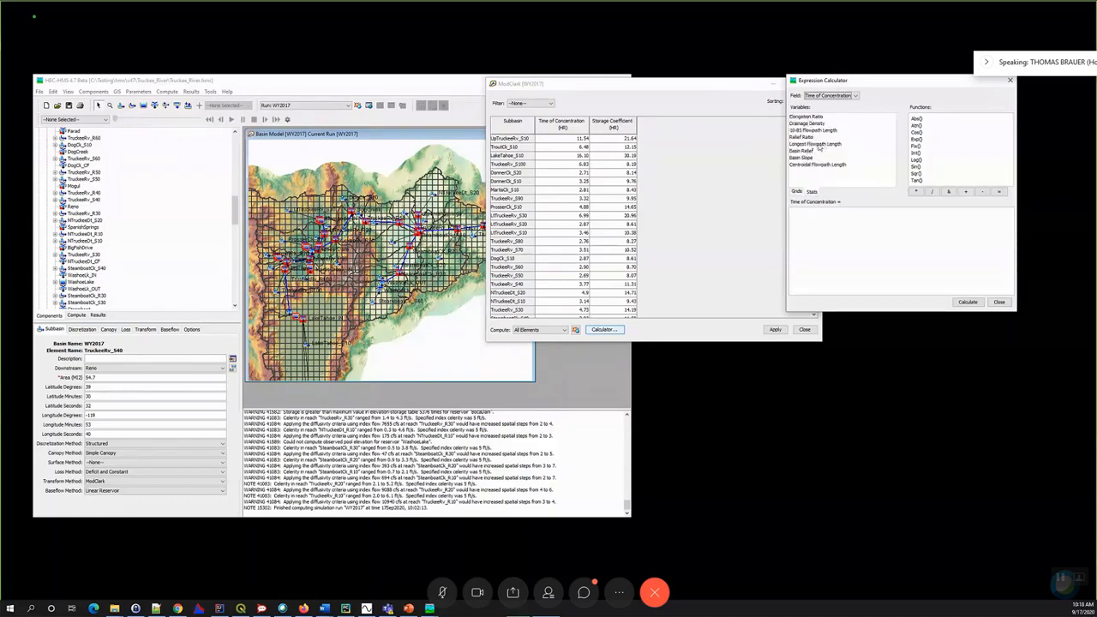
pyautogui.click(813, 216)
pyautogui.write('0.25 *')
pyautogui.click(818, 144)
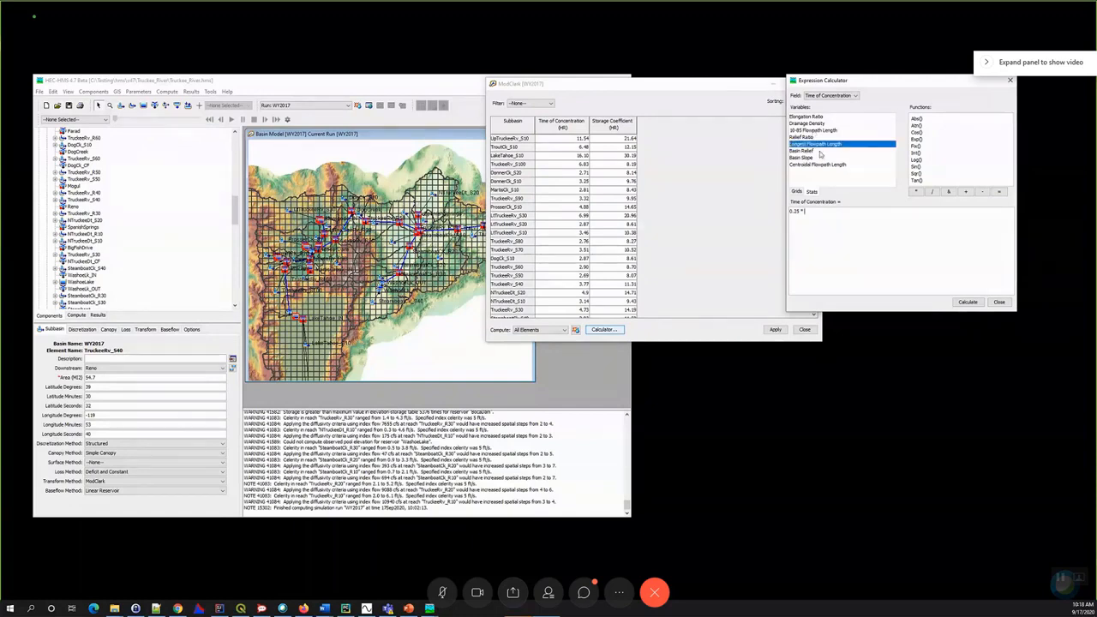
pyautogui.click(970, 302)
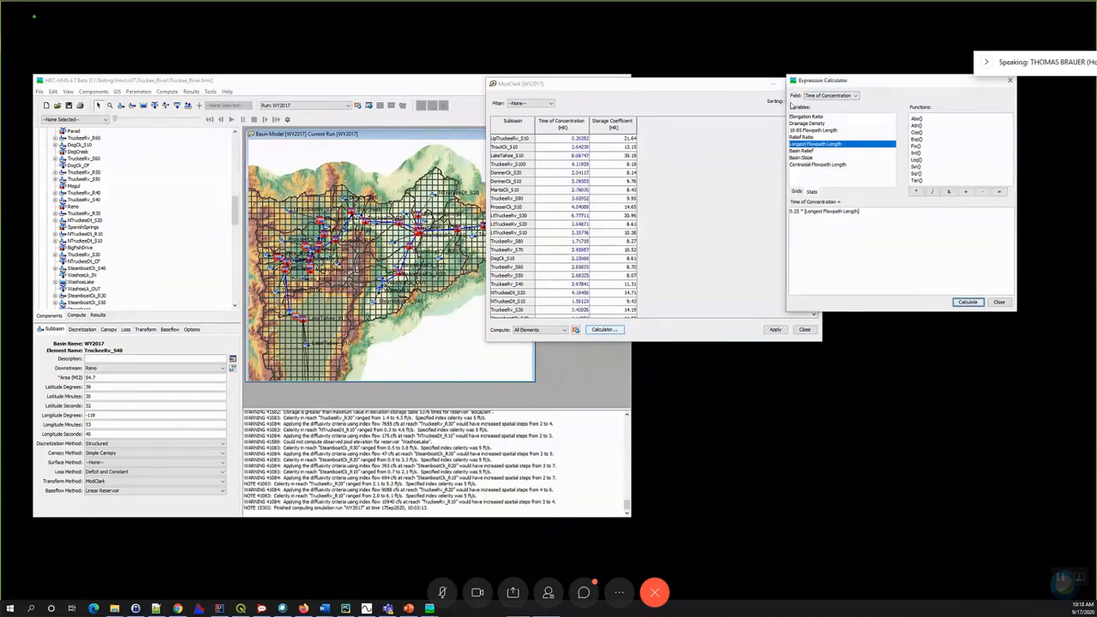
pyautogui.click(1000, 302)
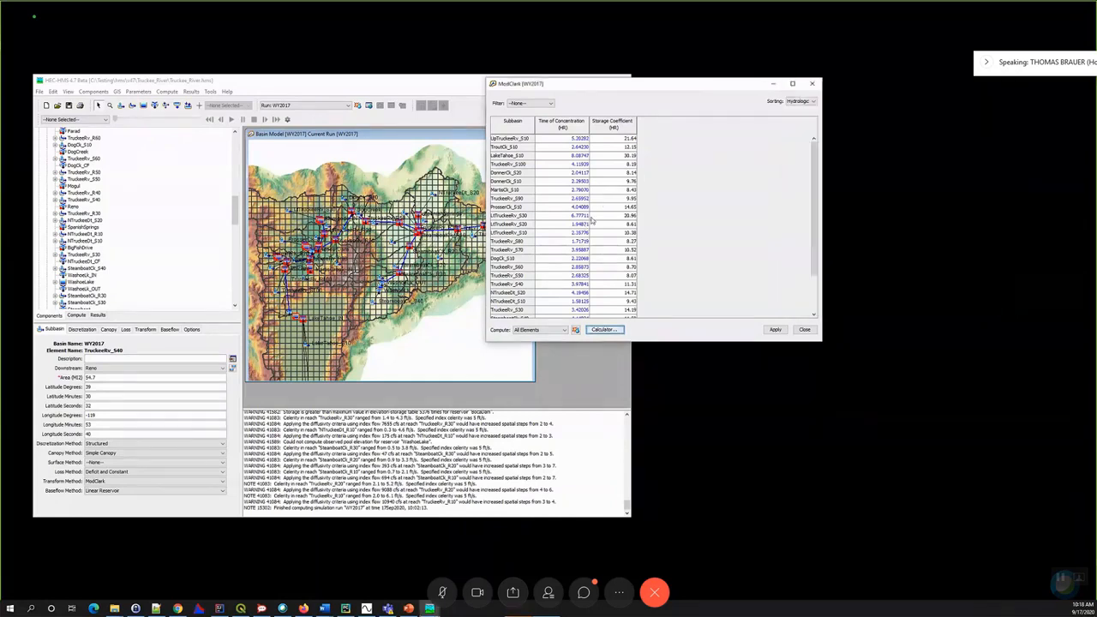
# - Apply the calculated Time of Concentration values to the subbasins and close the ModClark parameter table
pyautogui.click(613, 329)
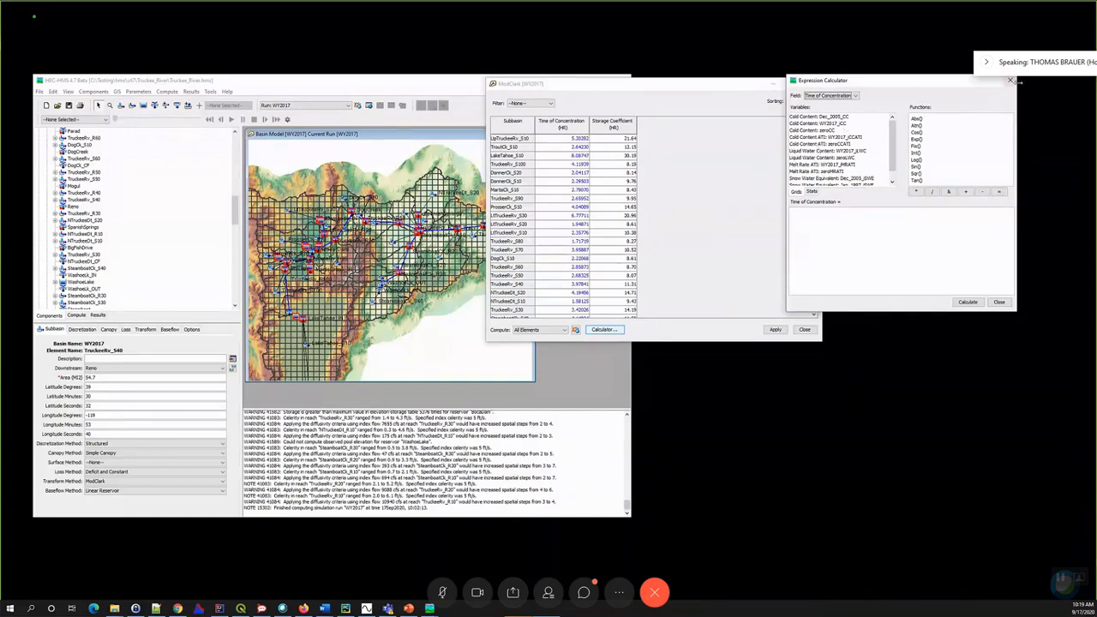
pyautogui.click(1010, 81)
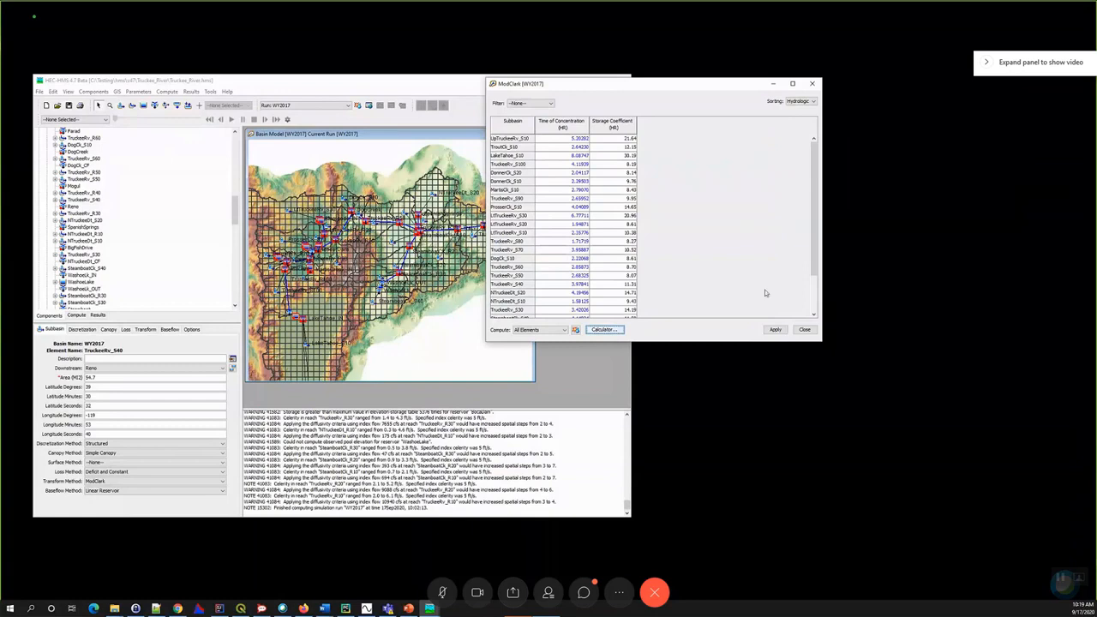
pyautogui.click(775, 329)
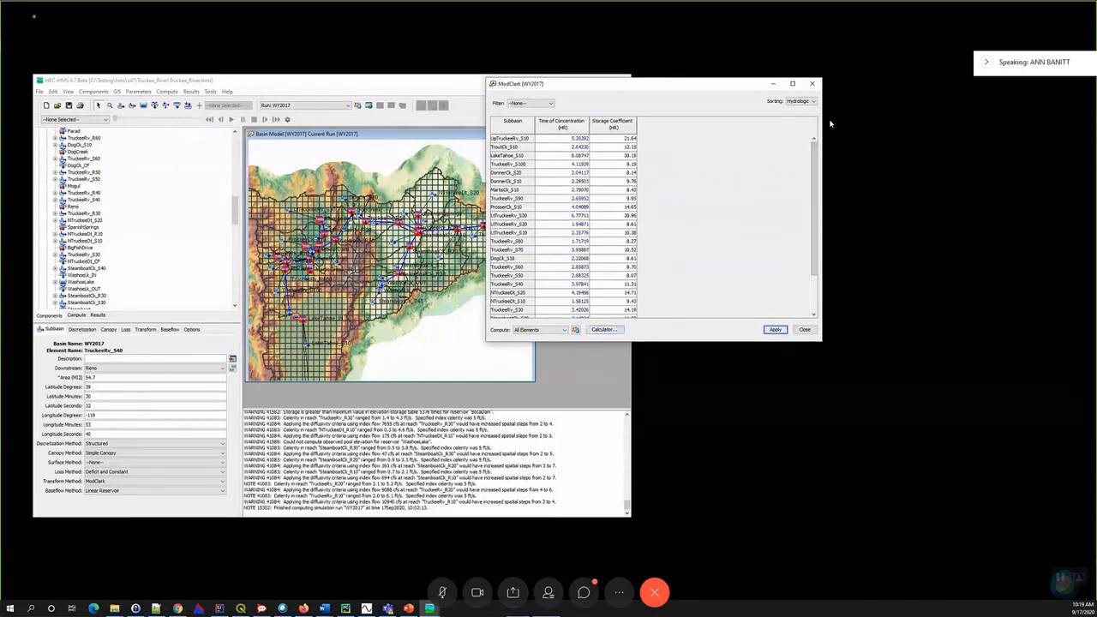
pyautogui.click(812, 84)
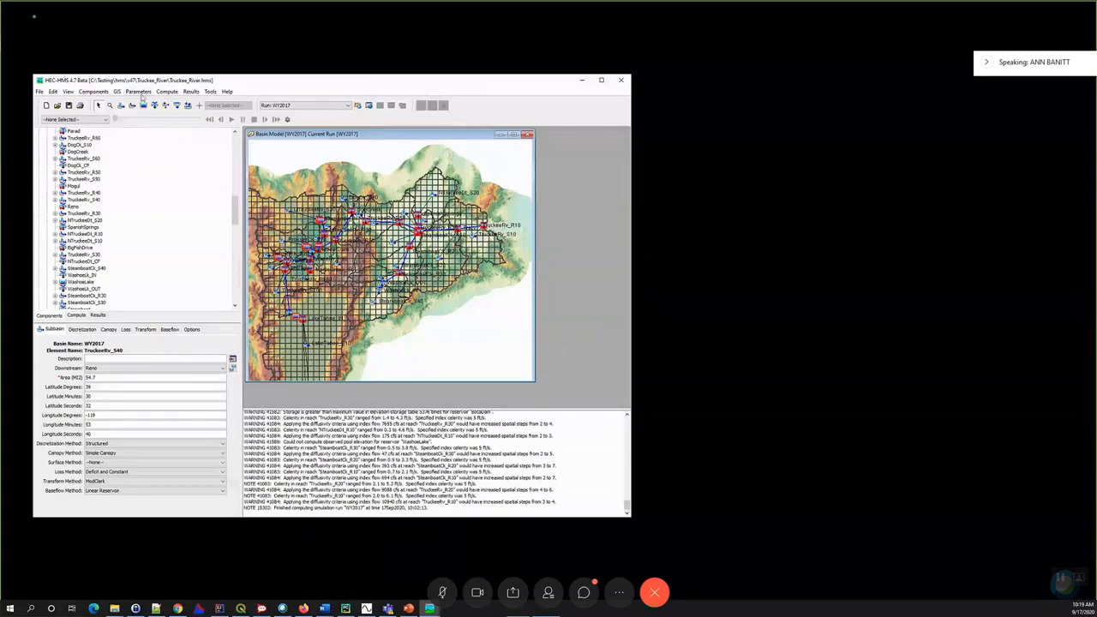
# - Open the Subbasin Characteristics of the WY2017 basin model, enlarge the table to review all subbasins, and close it
pyautogui.scroll(6, 146, 165)
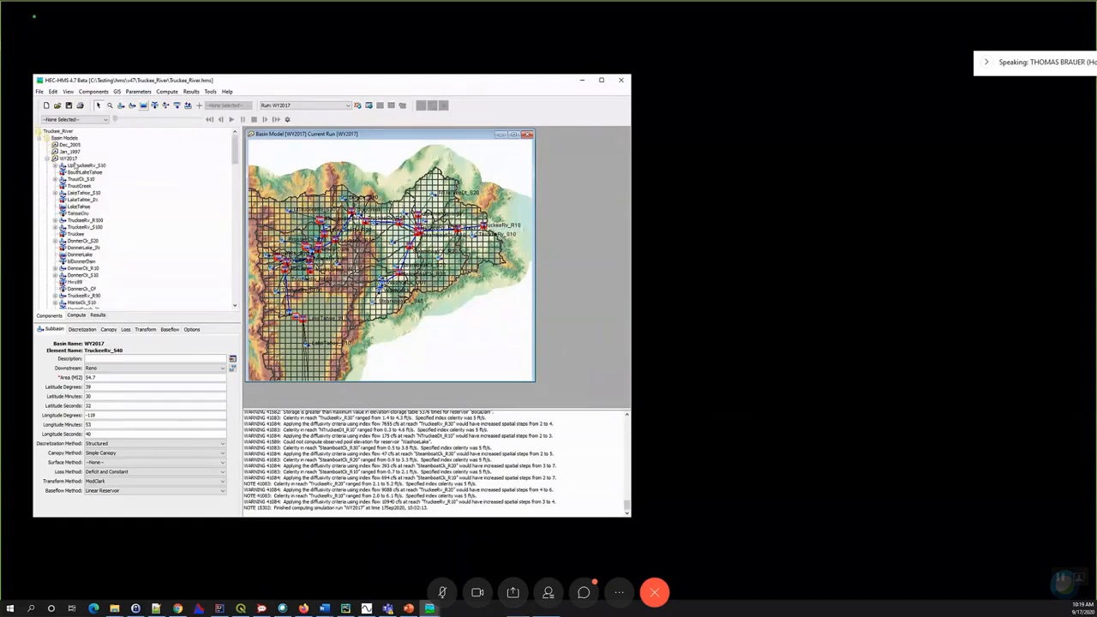
pyautogui.click(144, 161)
pyautogui.click(136, 91)
pyautogui.moveTo(172, 113)
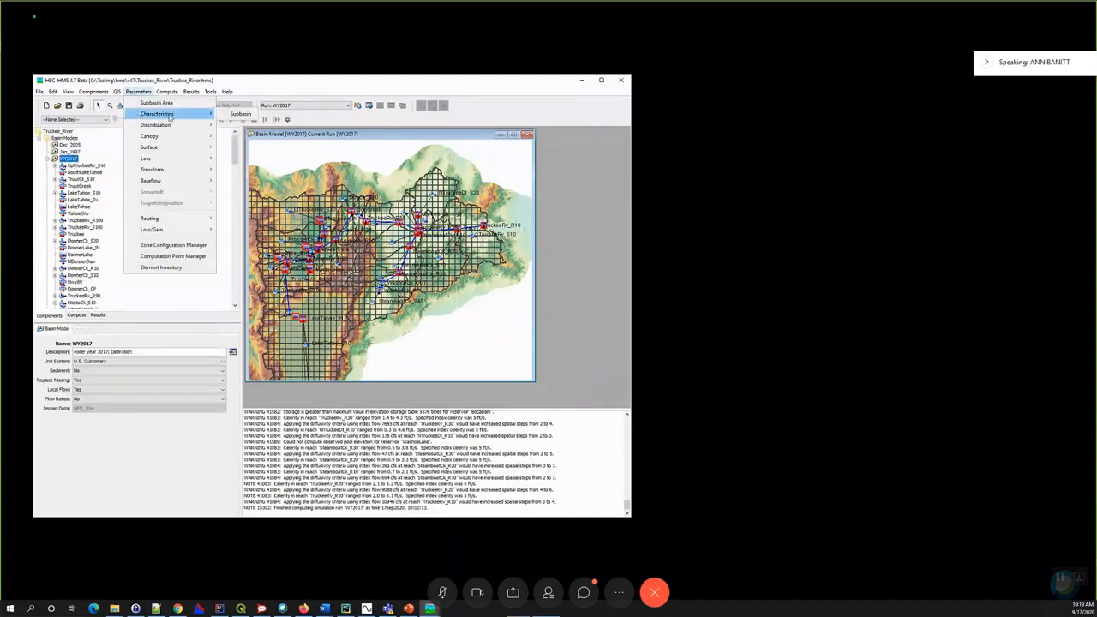
pyautogui.click(236, 114)
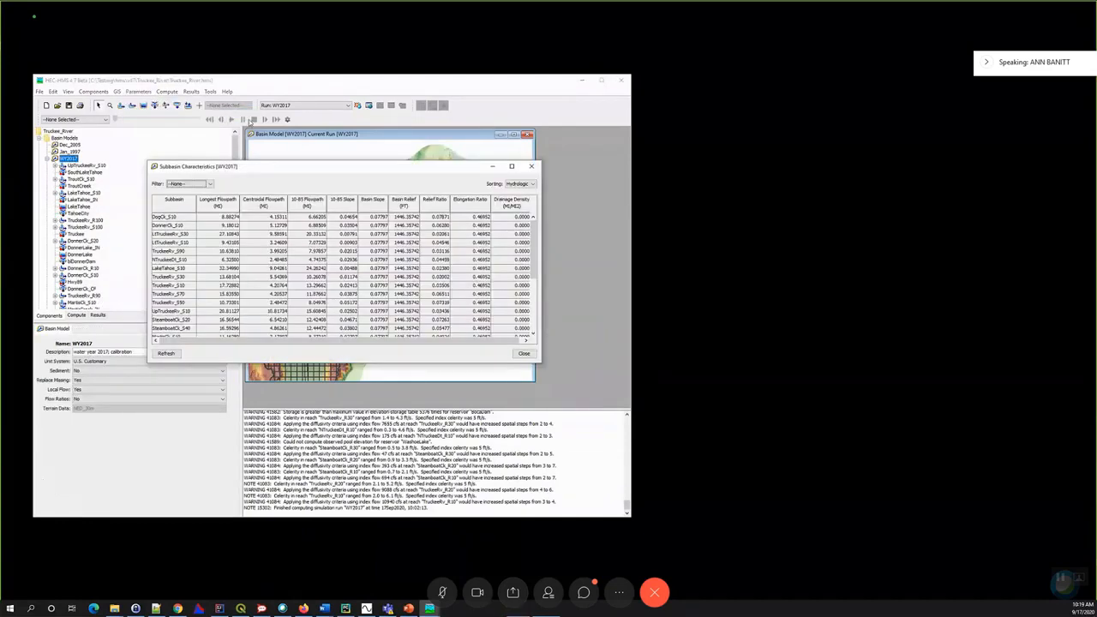
pyautogui.moveTo(331, 173); pyautogui.dragTo(682, 107)
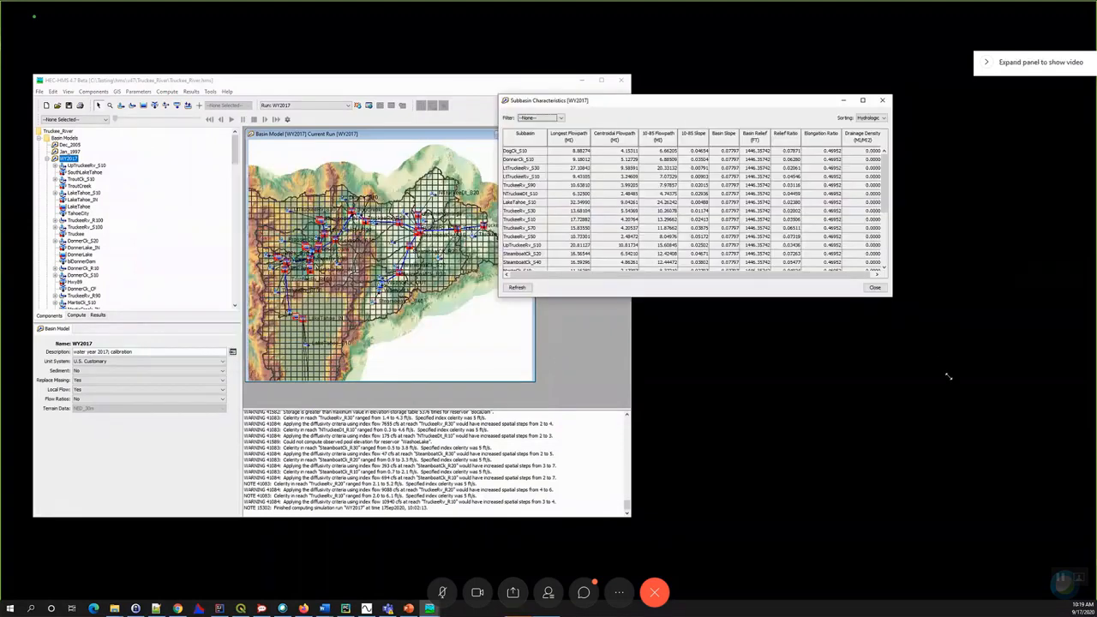
pyautogui.moveTo(953, 446); pyautogui.dragTo(952, 441)
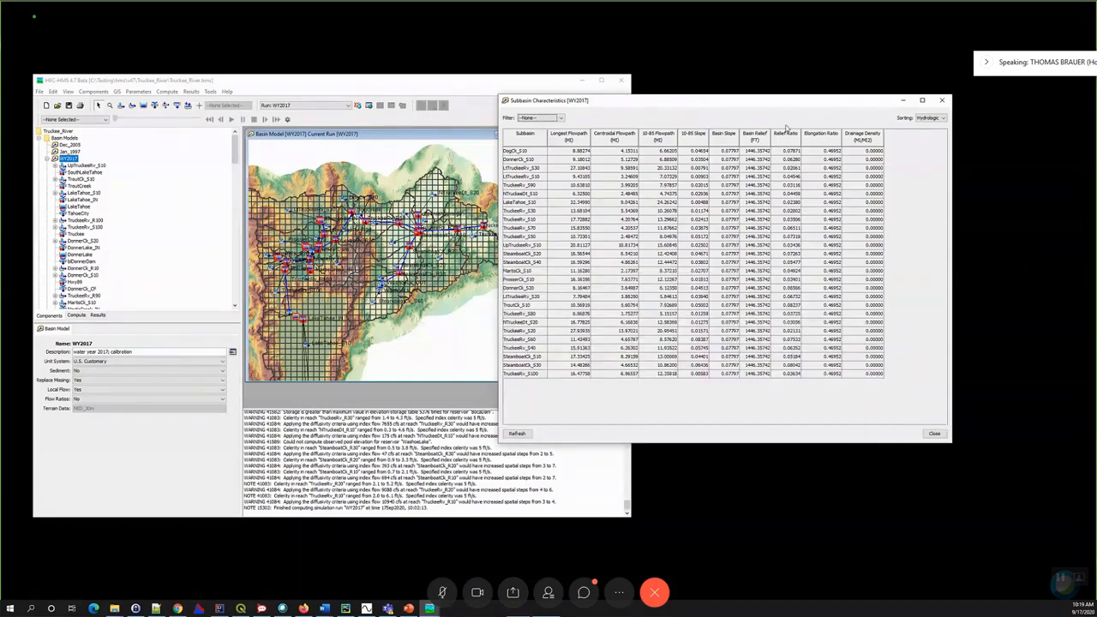
pyautogui.moveTo(695, 106); pyautogui.dragTo(792, 114)
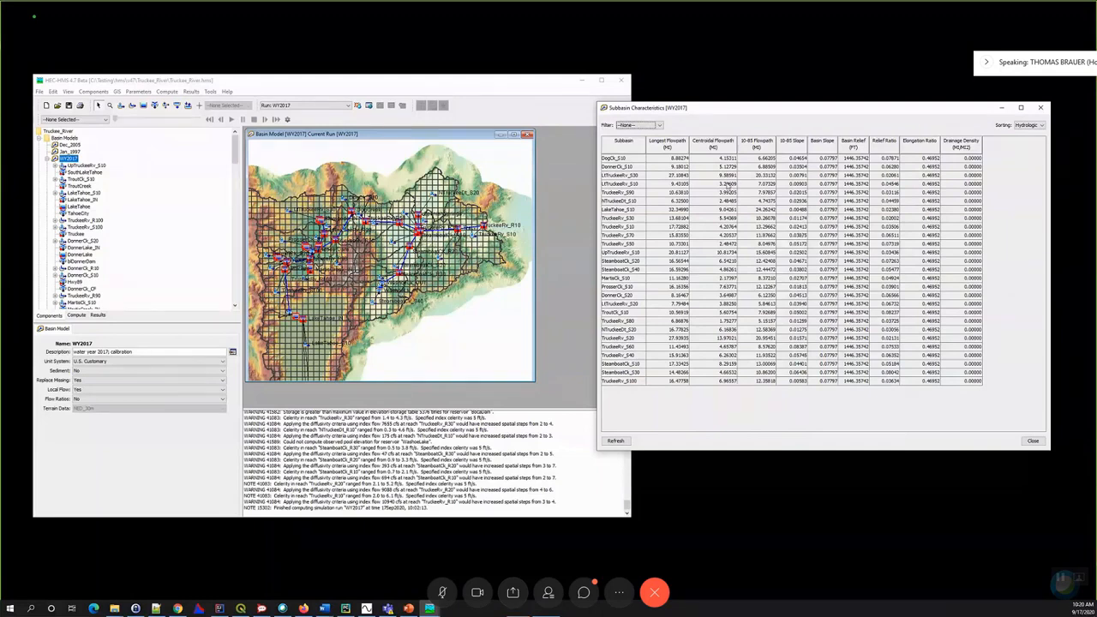
pyautogui.click(1040, 107)
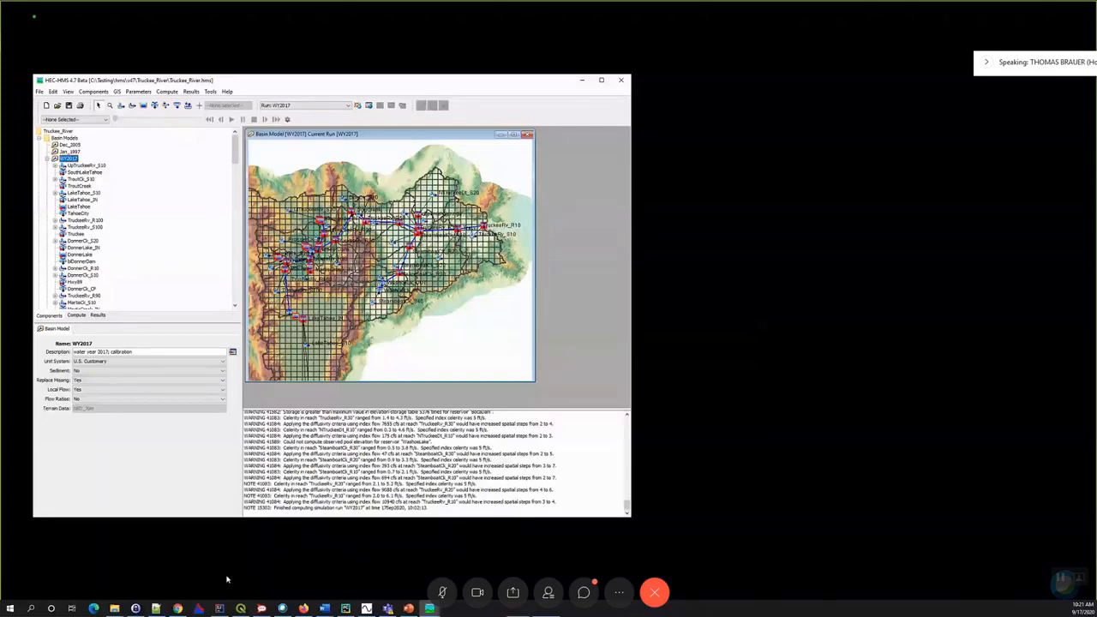
# - Place the browser's Summary Statistics Report beside the model and open the DerbyDam_IN junction's summary results for comparison
pyautogui.click(177, 607)
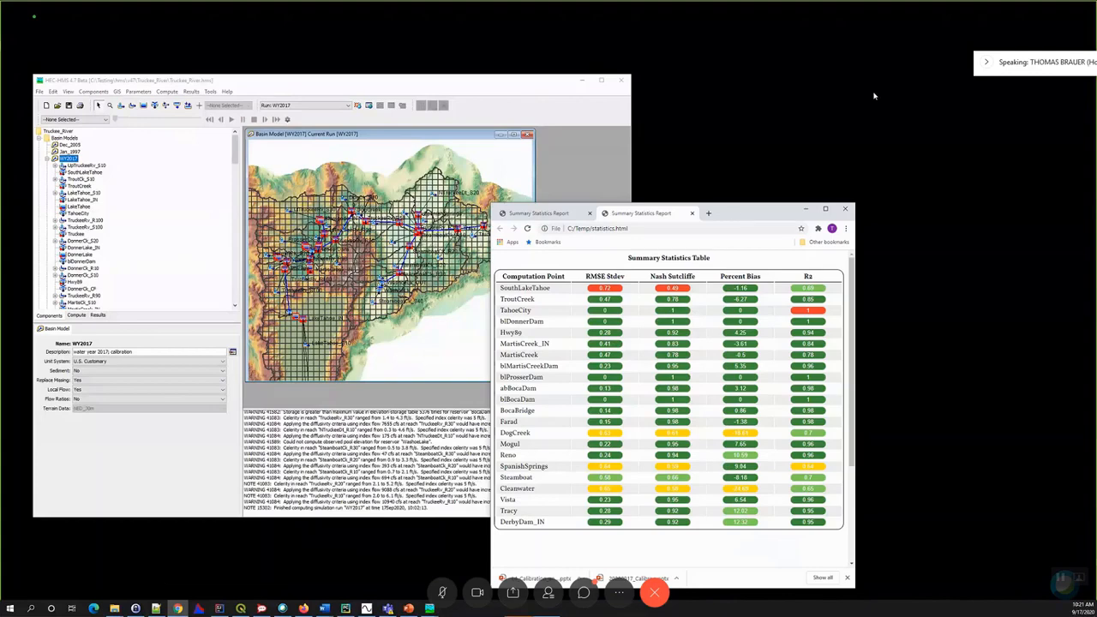
pyautogui.moveTo(739, 218); pyautogui.dragTo(889, 90)
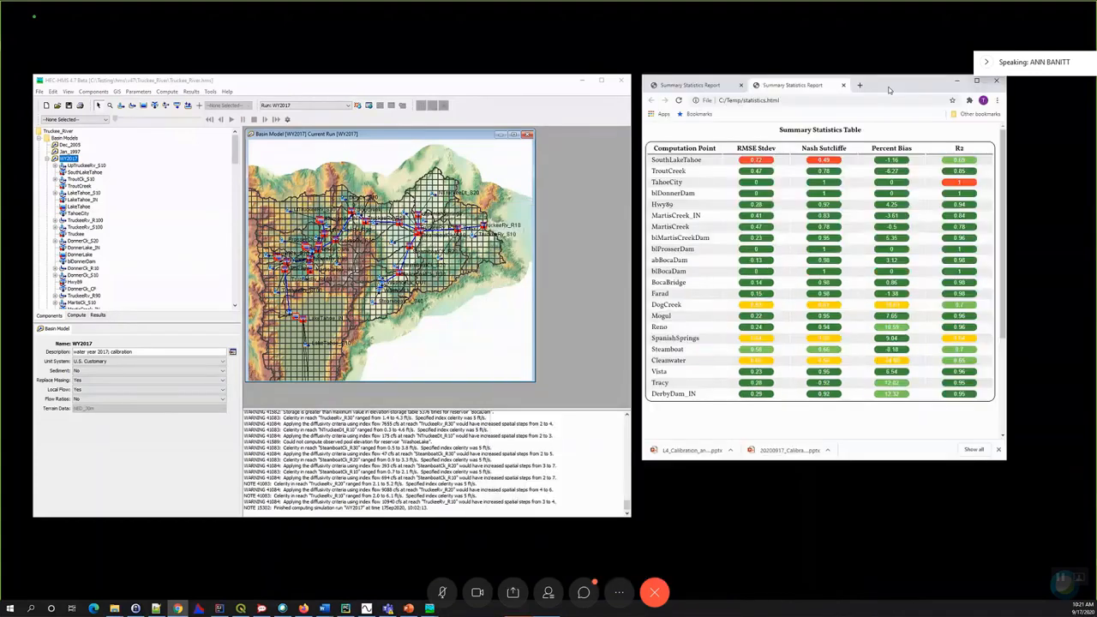
pyautogui.rightClick(483, 229)
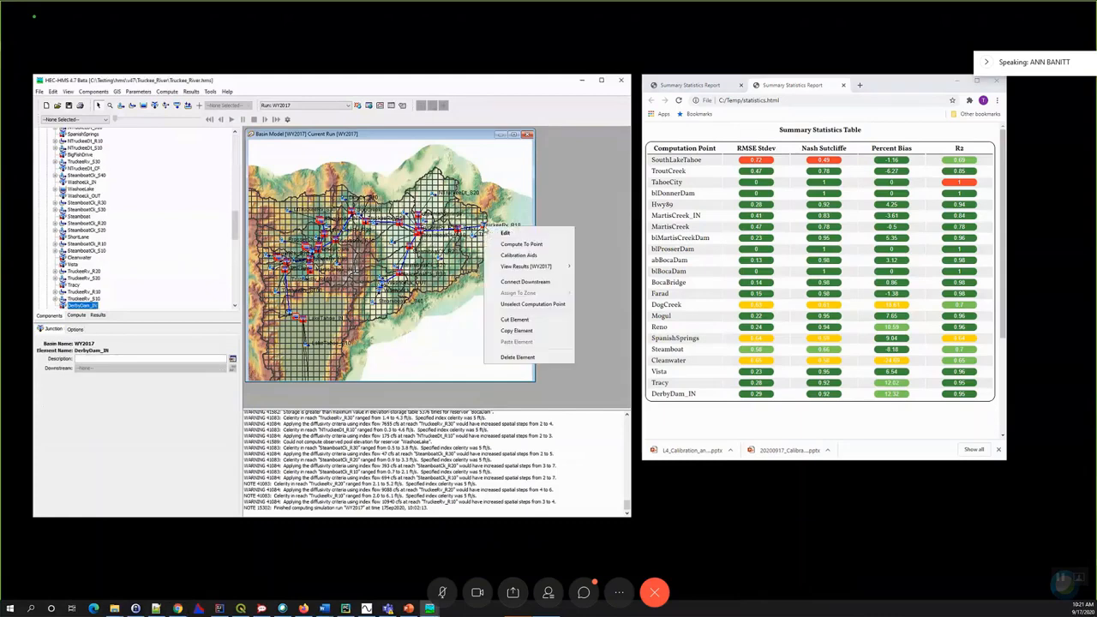
pyautogui.moveTo(515, 267)
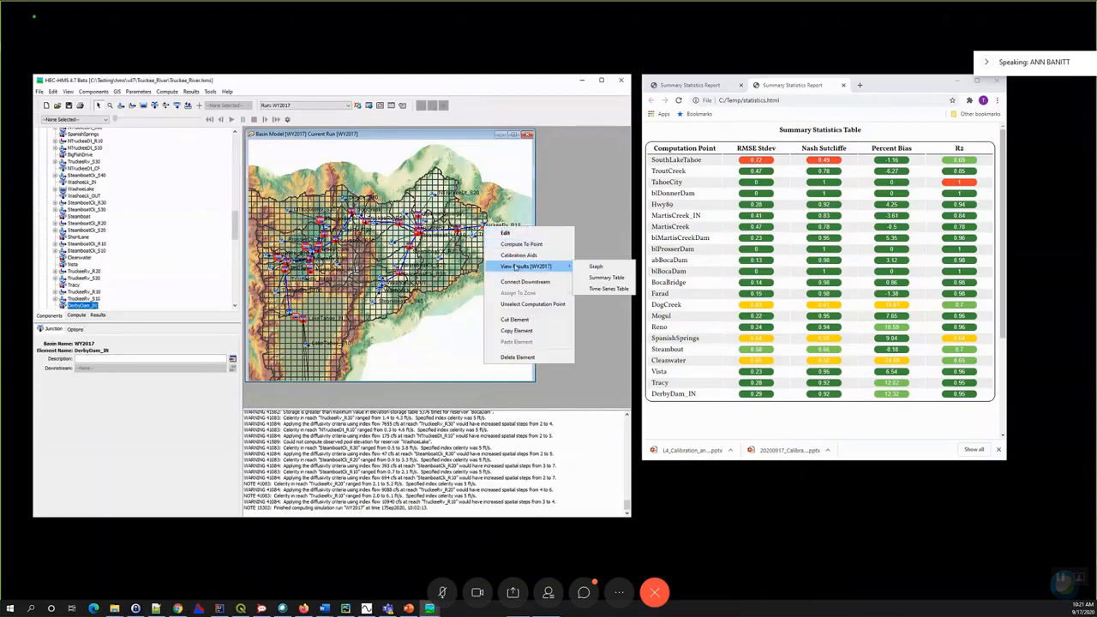
pyautogui.click(605, 278)
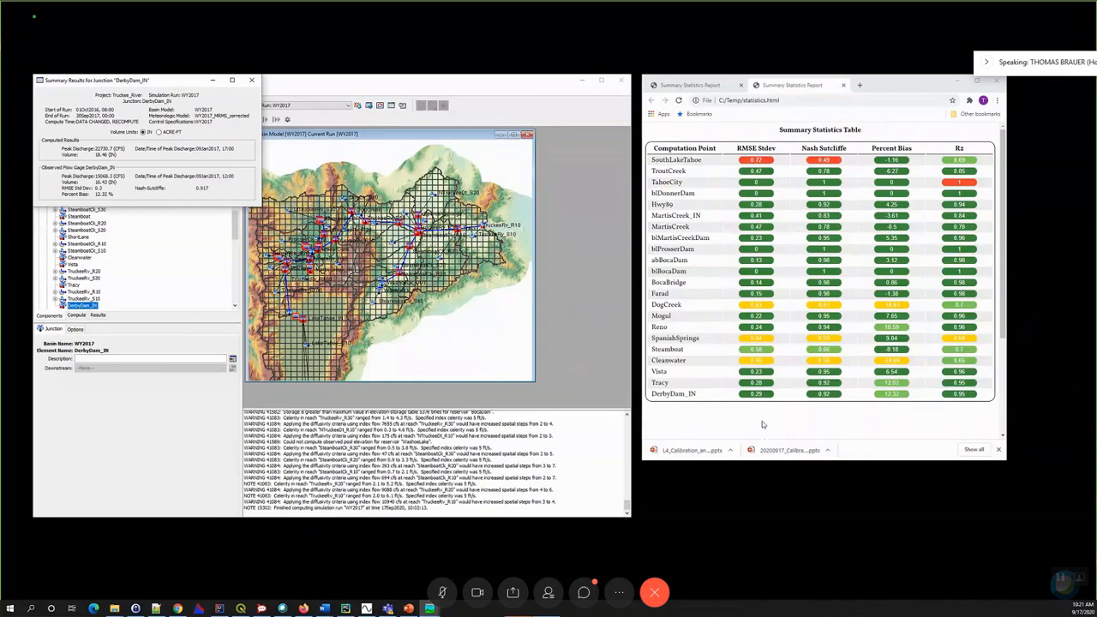
# - Place the DerbyDam_IN summary results below the browser and move the Summary Statistics Report up to compare their statistics
pyautogui.moveTo(764, 424); pyautogui.dragTo(775, 320)
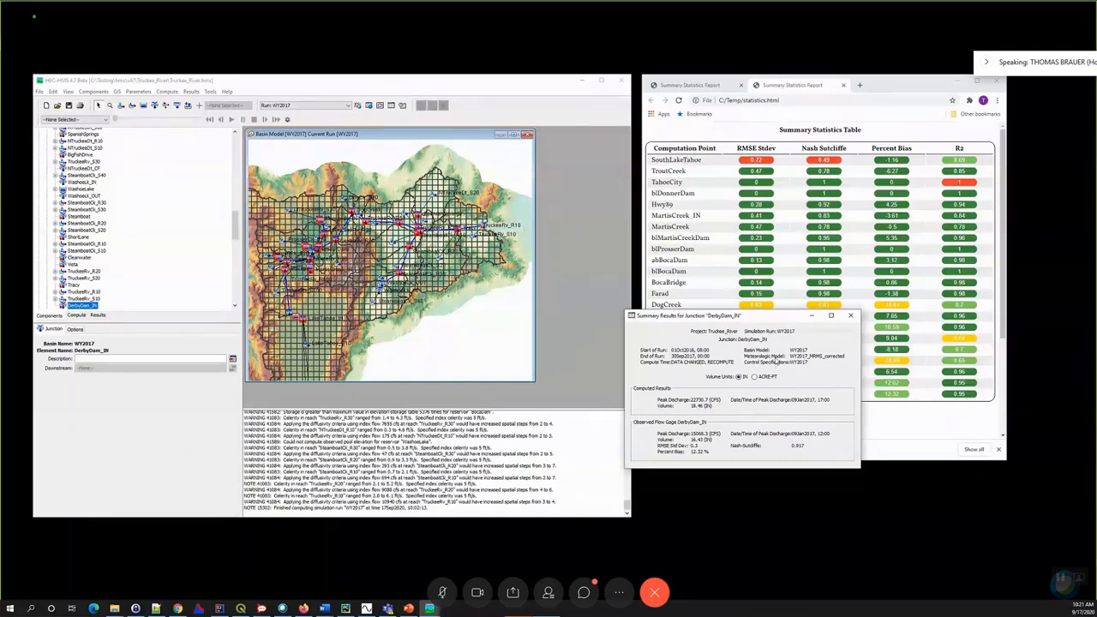
pyautogui.moveTo(753, 317); pyautogui.dragTo(777, 360)
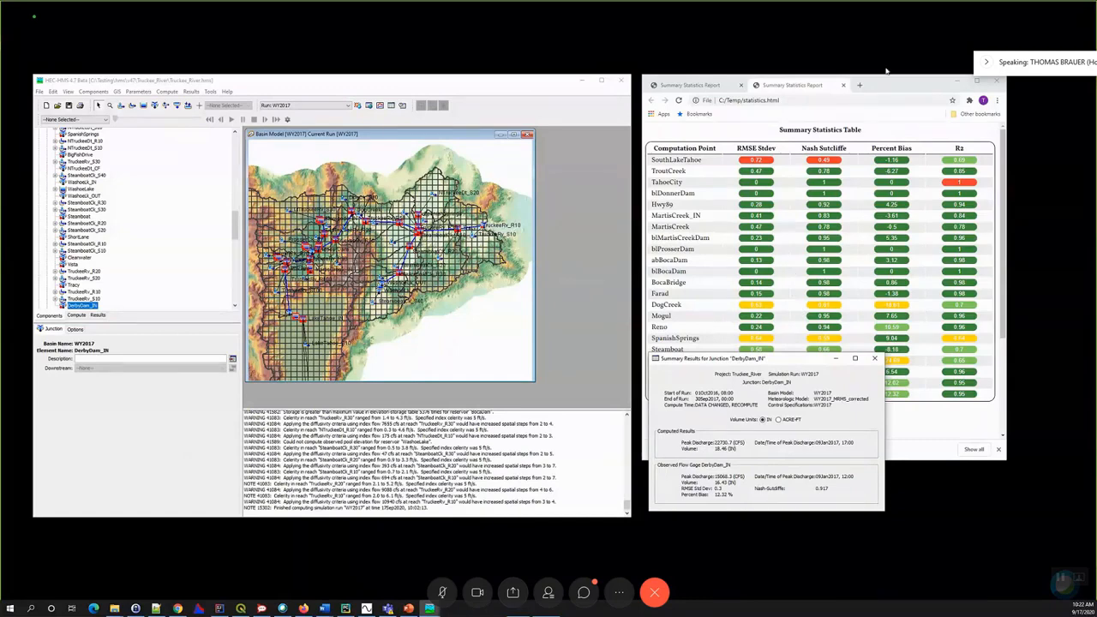
pyautogui.moveTo(886, 90); pyautogui.dragTo(888, 53)
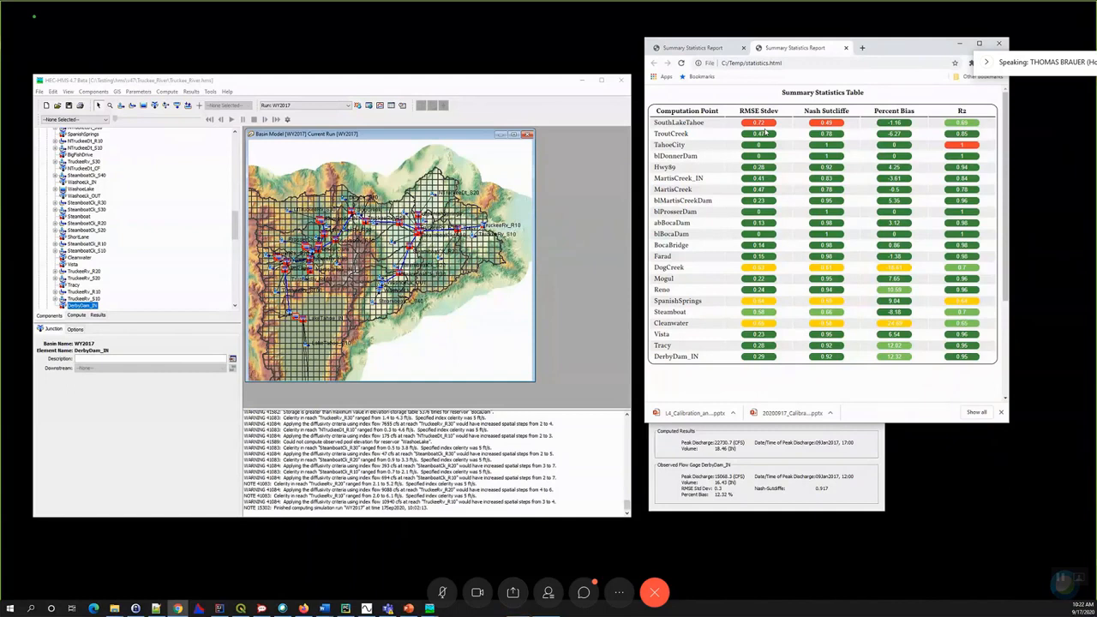
# - Open the Statistics Report dialog for the WY2017 simulation run and close it without generating a report
pyautogui.click(211, 92)
pyautogui.moveTo(225, 140)
pyautogui.click(326, 175)
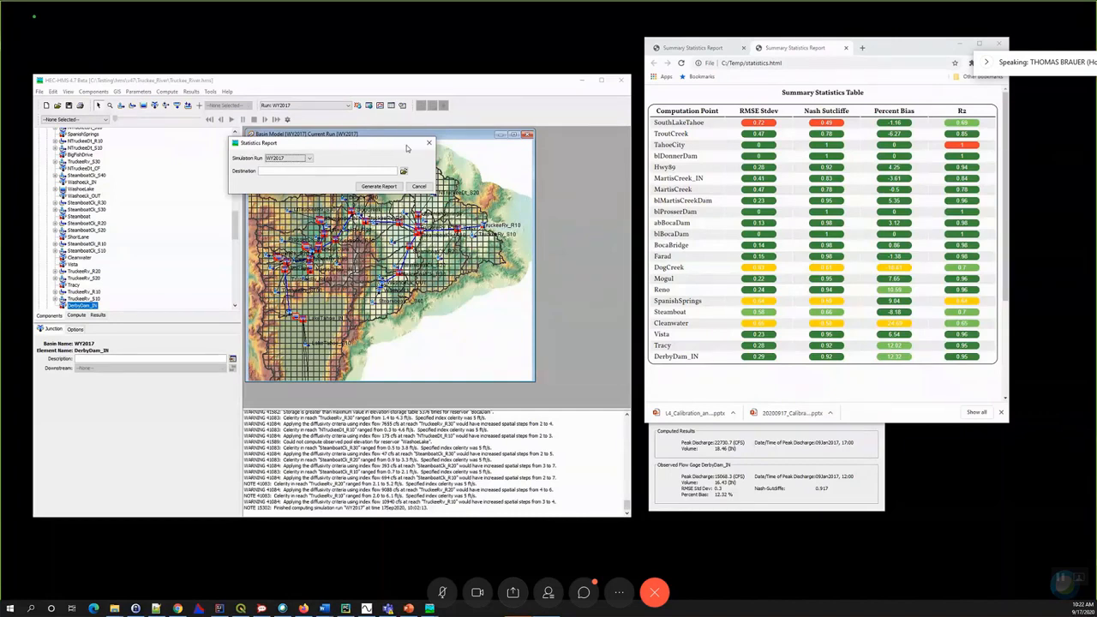
pyautogui.moveTo(398, 148); pyautogui.dragTo(407, 149)
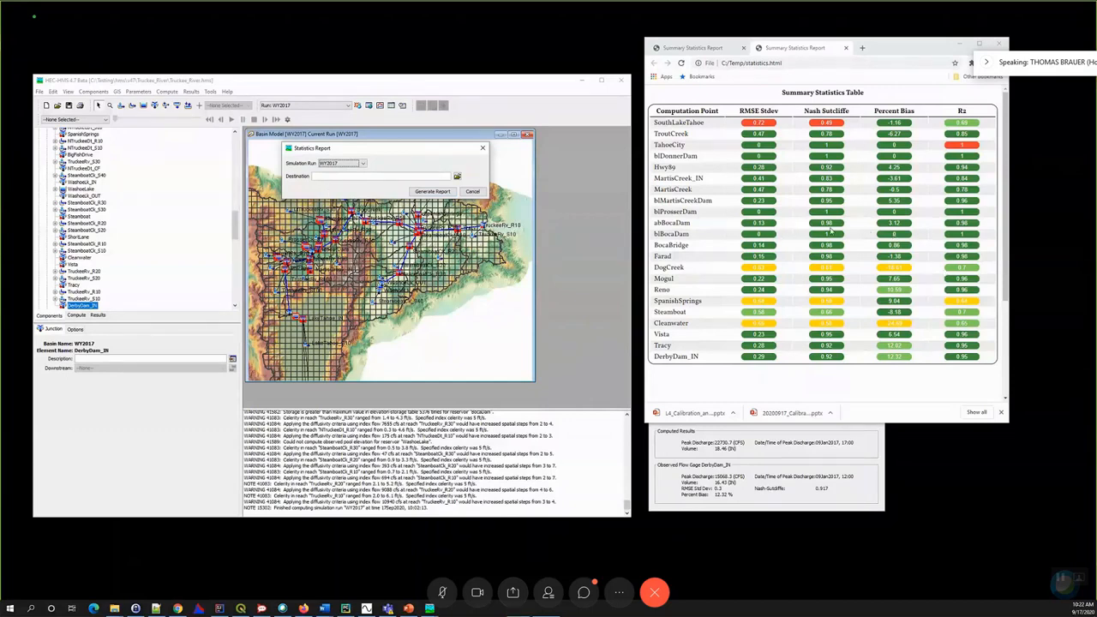
pyautogui.click(483, 149)
# - Shrink the browser window and position the DerbyDam_IN summary results beneath it so the two windows do not overlap
pyautogui.click(748, 439)
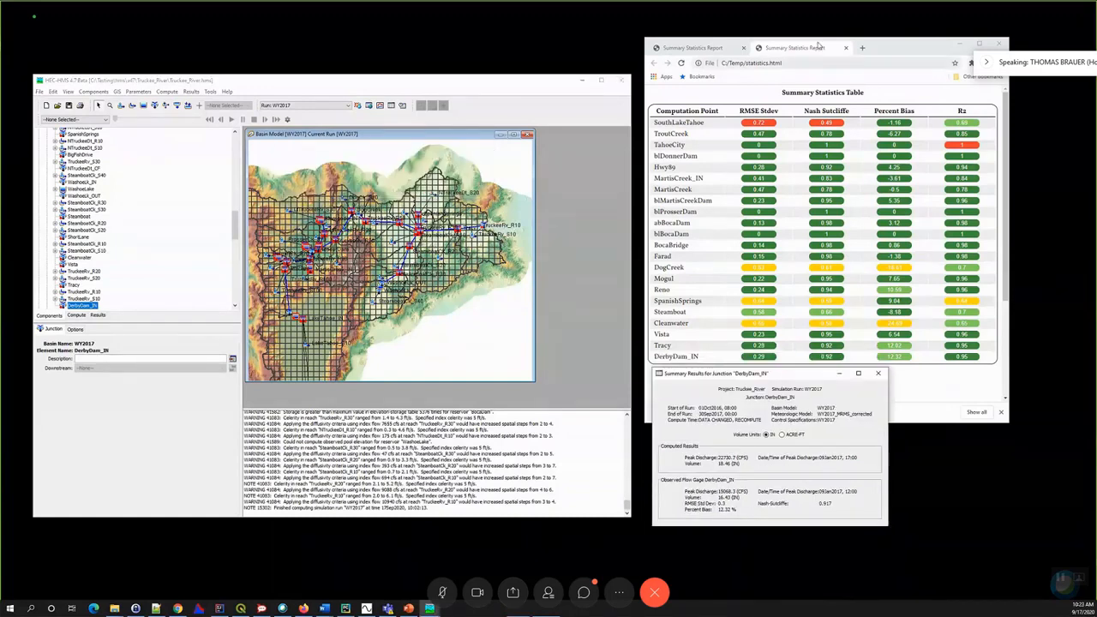
pyautogui.moveTo(900, 48); pyautogui.dragTo(917, 25)
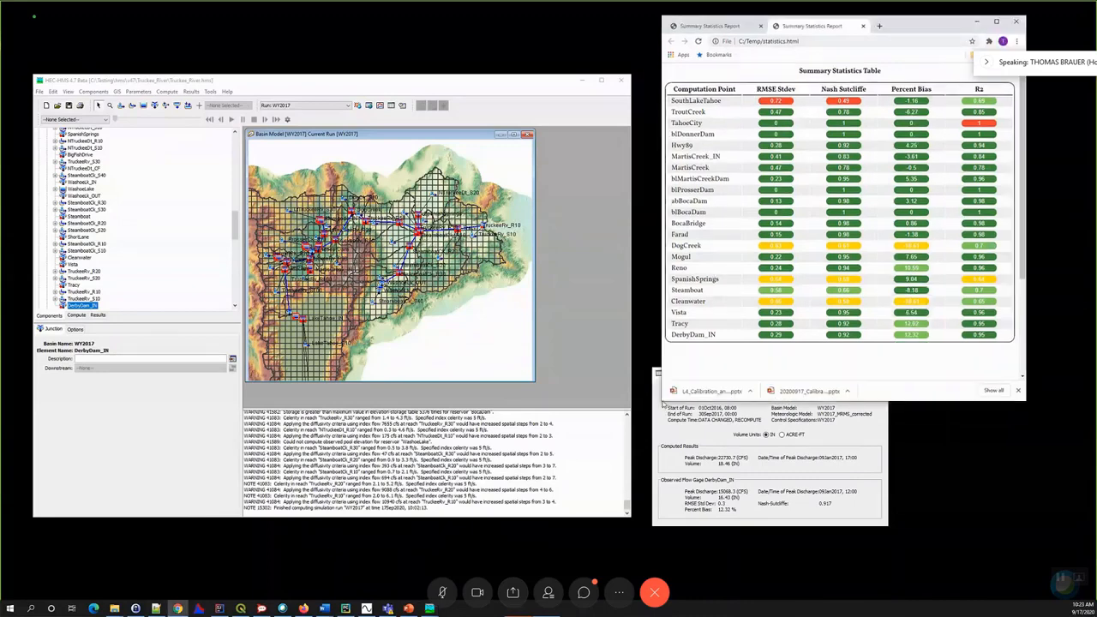
pyautogui.moveTo(662, 402); pyautogui.dragTo(647, 296)
pyautogui.moveTo(802, 372); pyautogui.dragTo(819, 333)
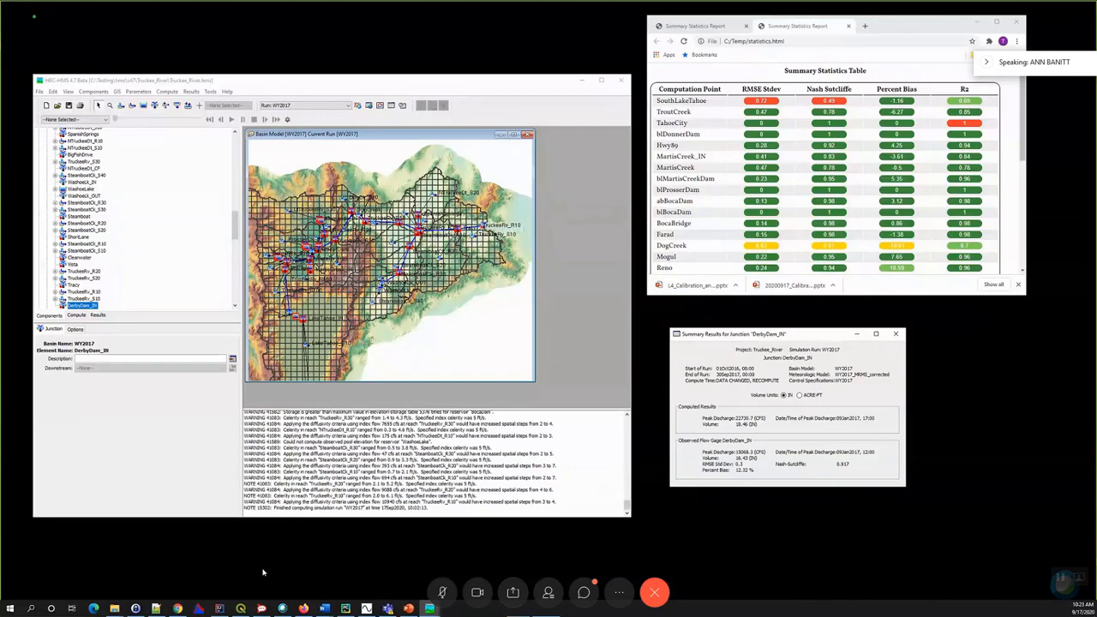
# - Open the Training Materials page of hec.usace.army.mil in an enlarged browser window and look through the PROSPECT course materials
pyautogui.moveTo(387, 609)
pyautogui.click(865, 109)
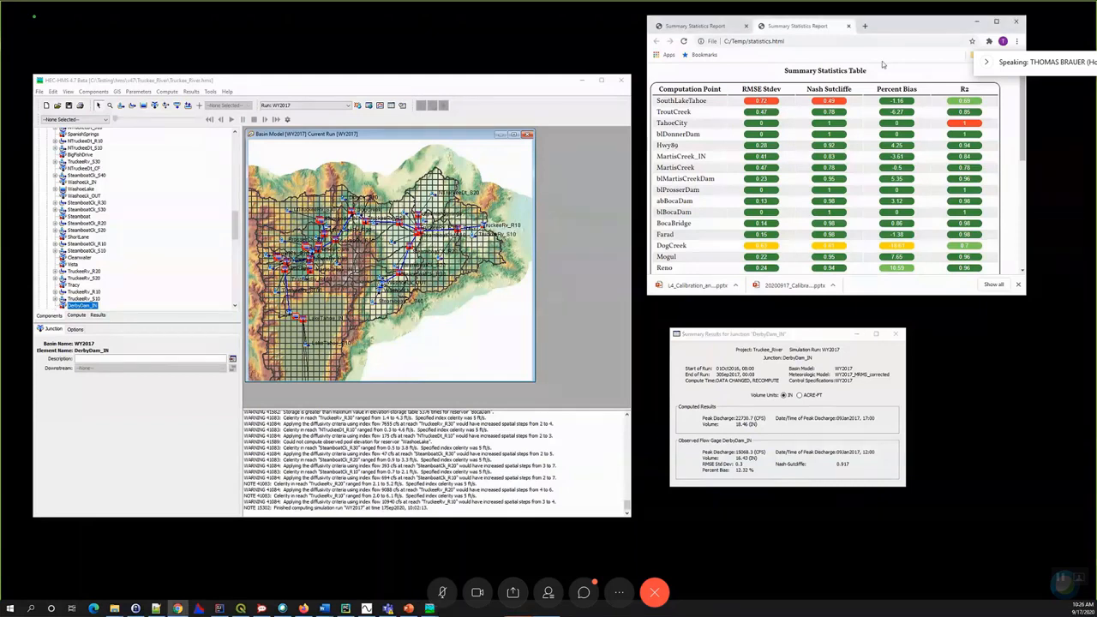
pyautogui.click(977, 22)
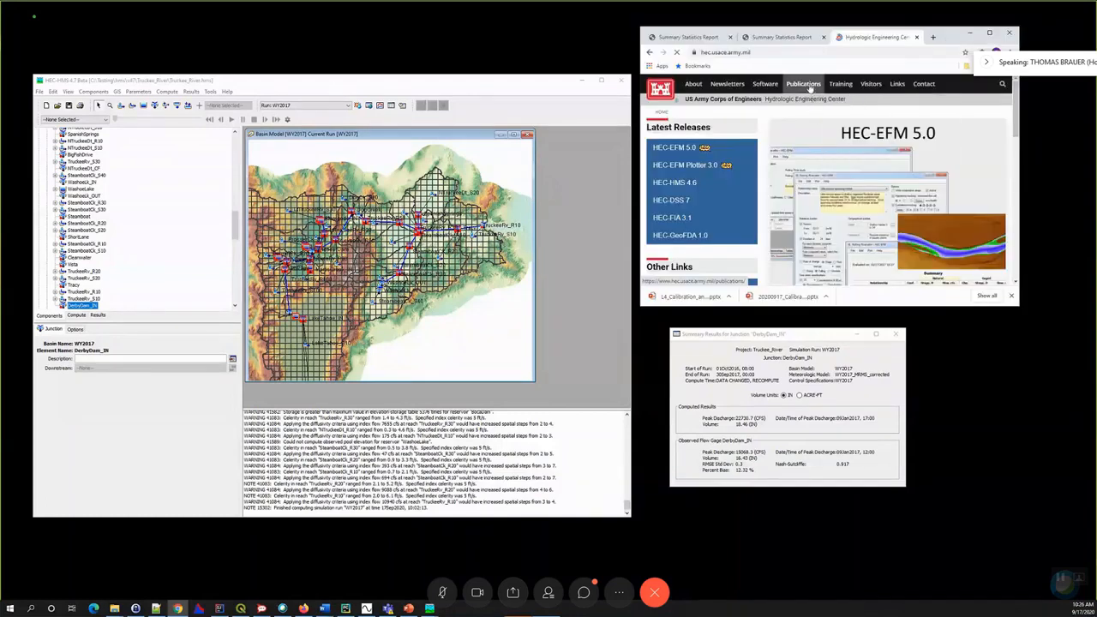
pyautogui.click(839, 84)
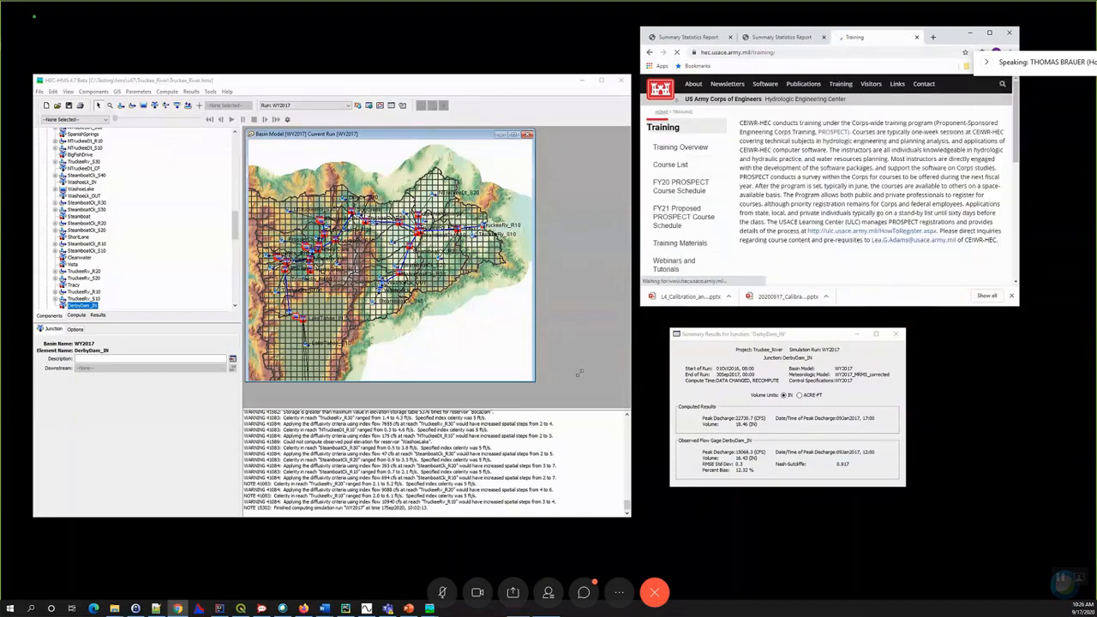
pyautogui.moveTo(579, 372); pyautogui.dragTo(504, 409)
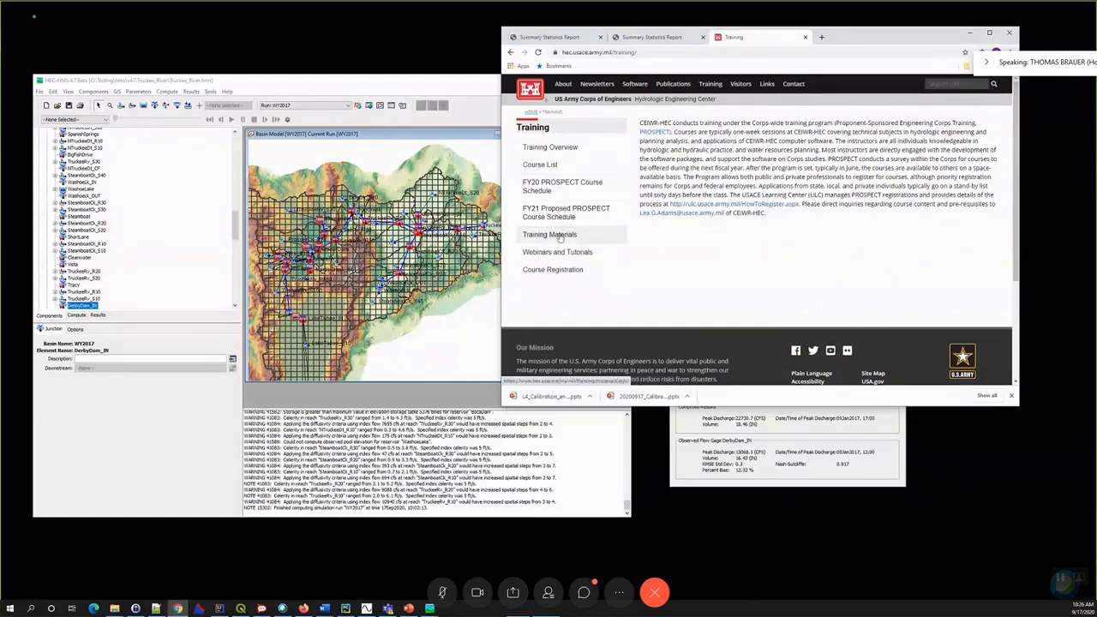
pyautogui.click(559, 237)
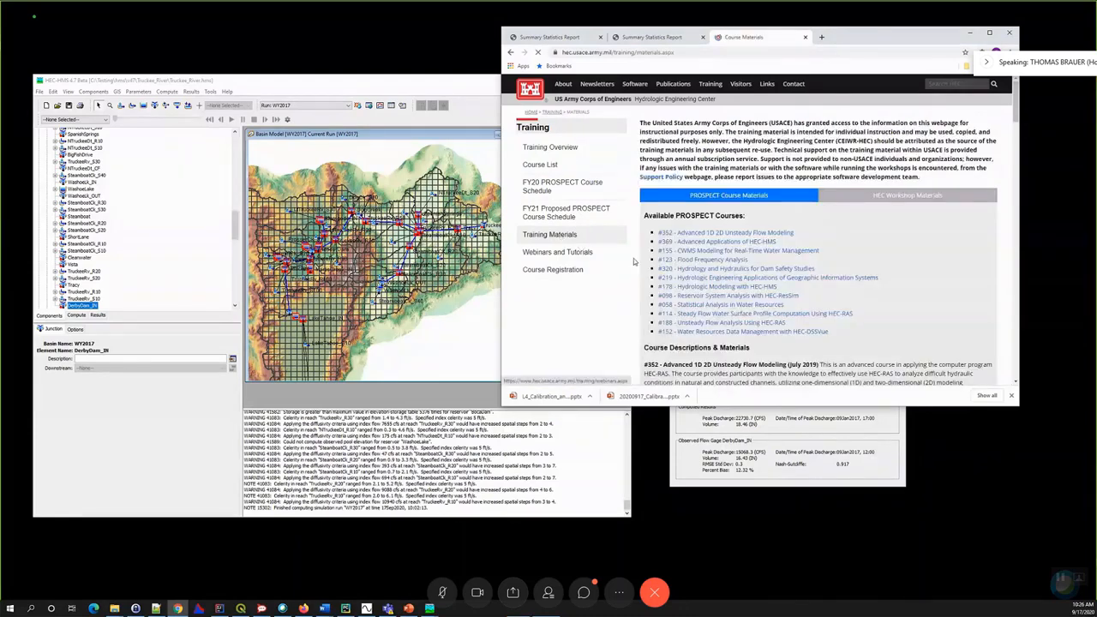
pyautogui.scroll(-3, 634, 261)
pyautogui.scroll(3, 634, 261)
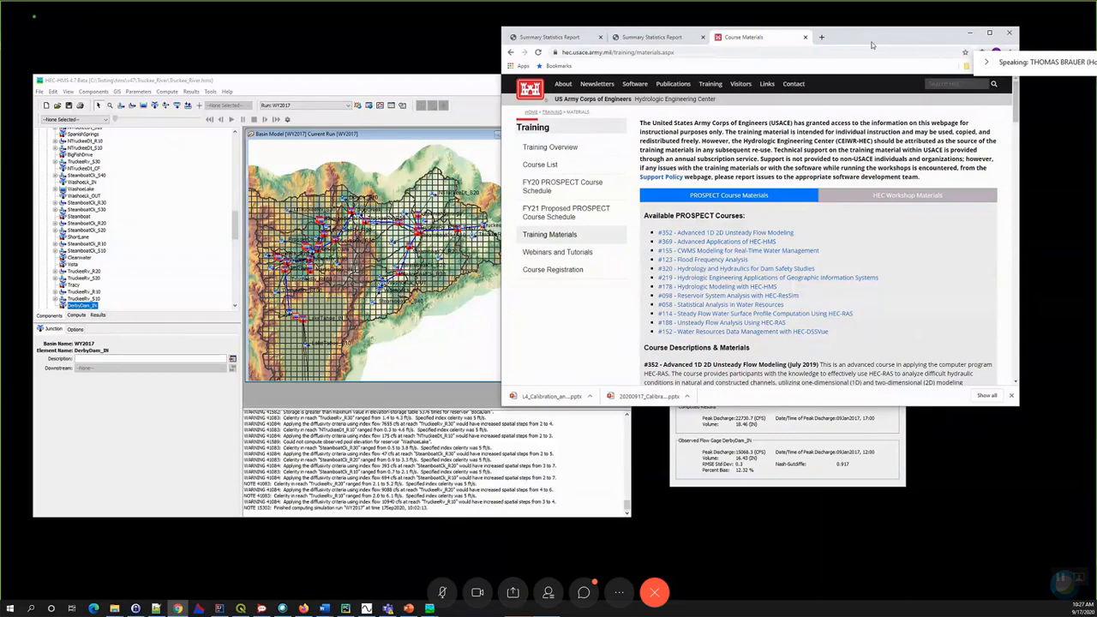
pyautogui.click(314, 86)
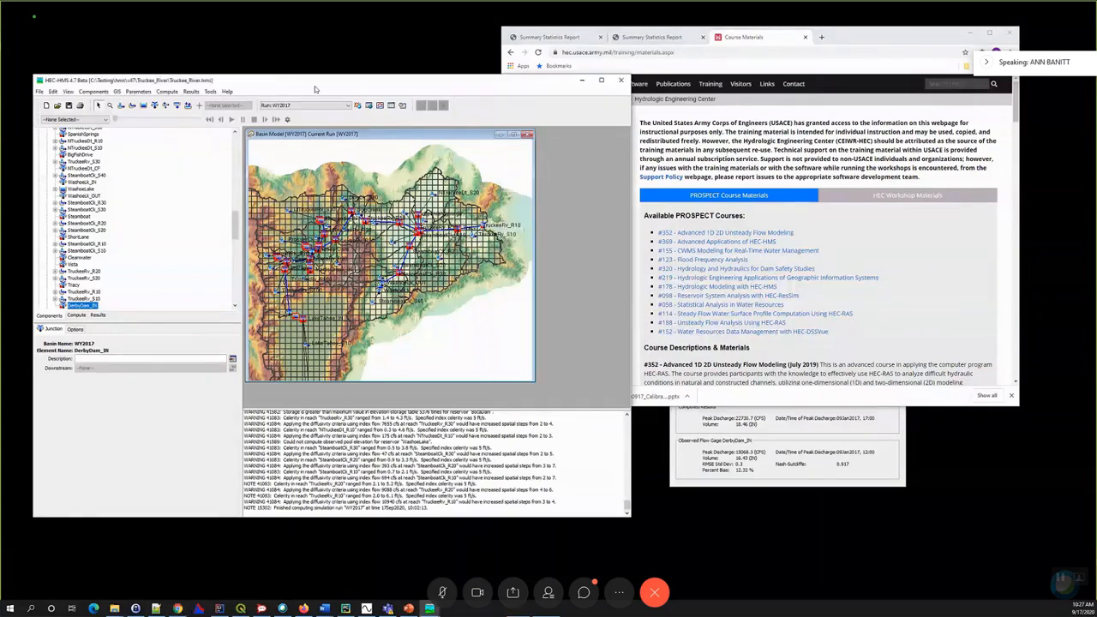
pyautogui.click(851, 41)
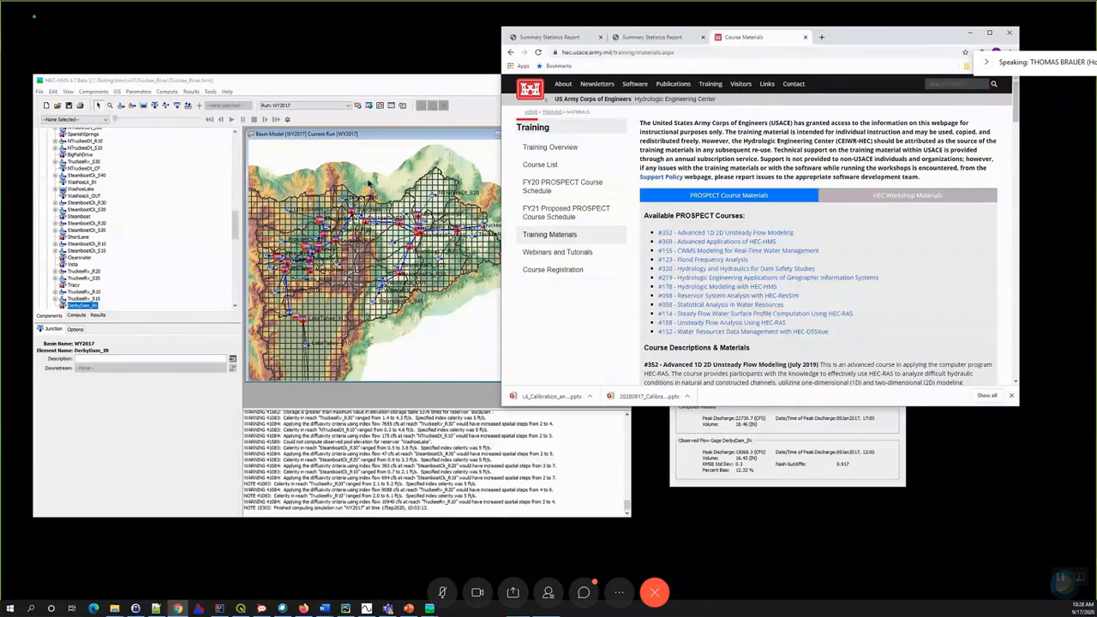
pyautogui.click(386, 95)
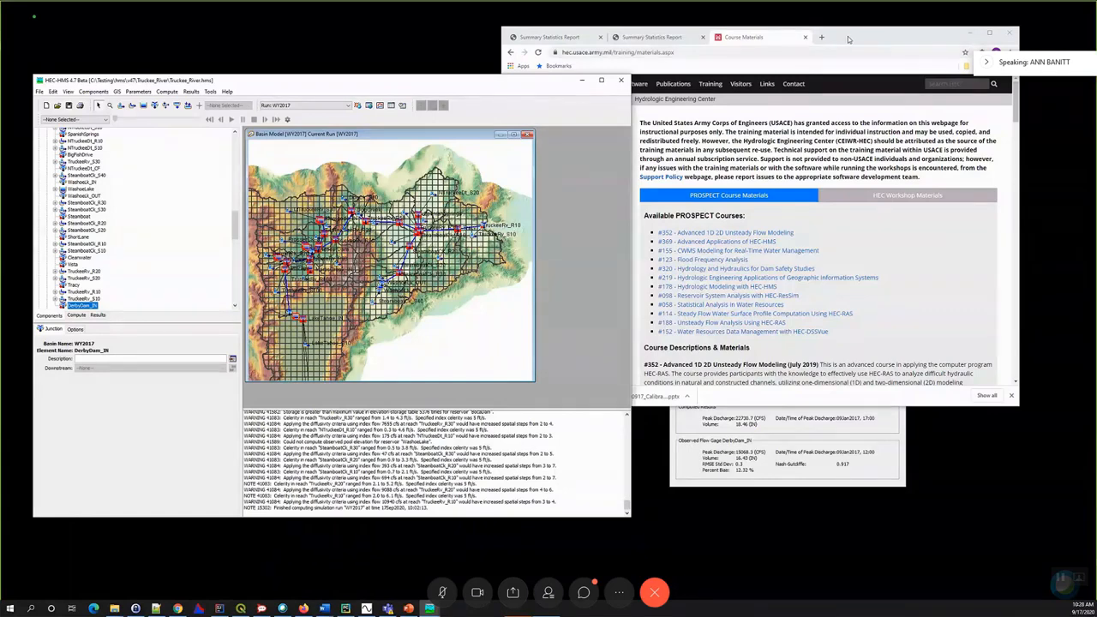
pyautogui.click(849, 39)
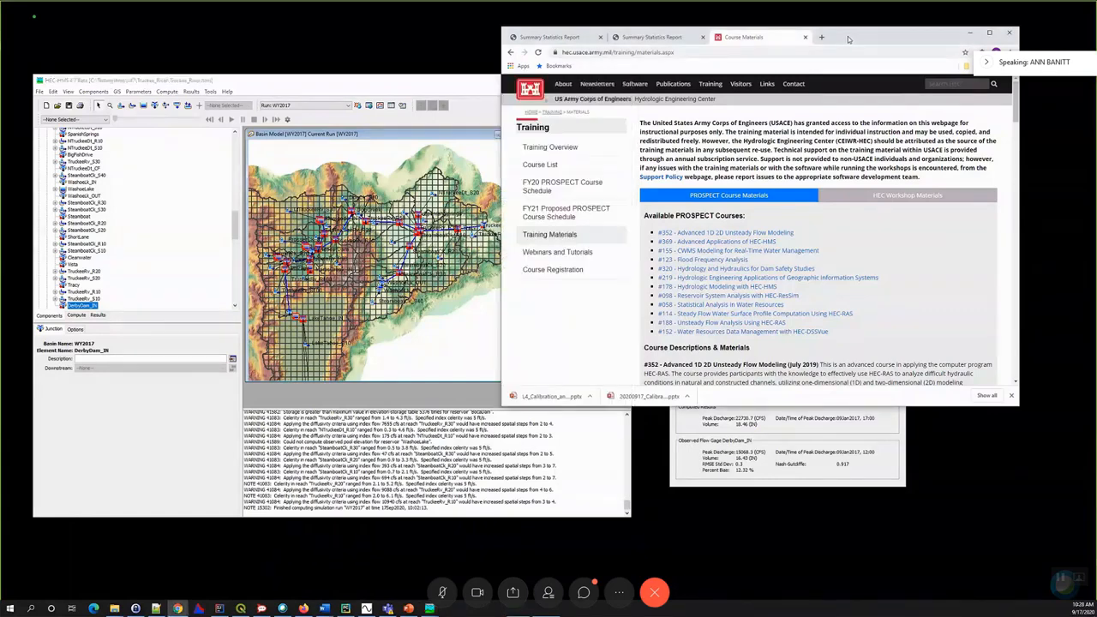